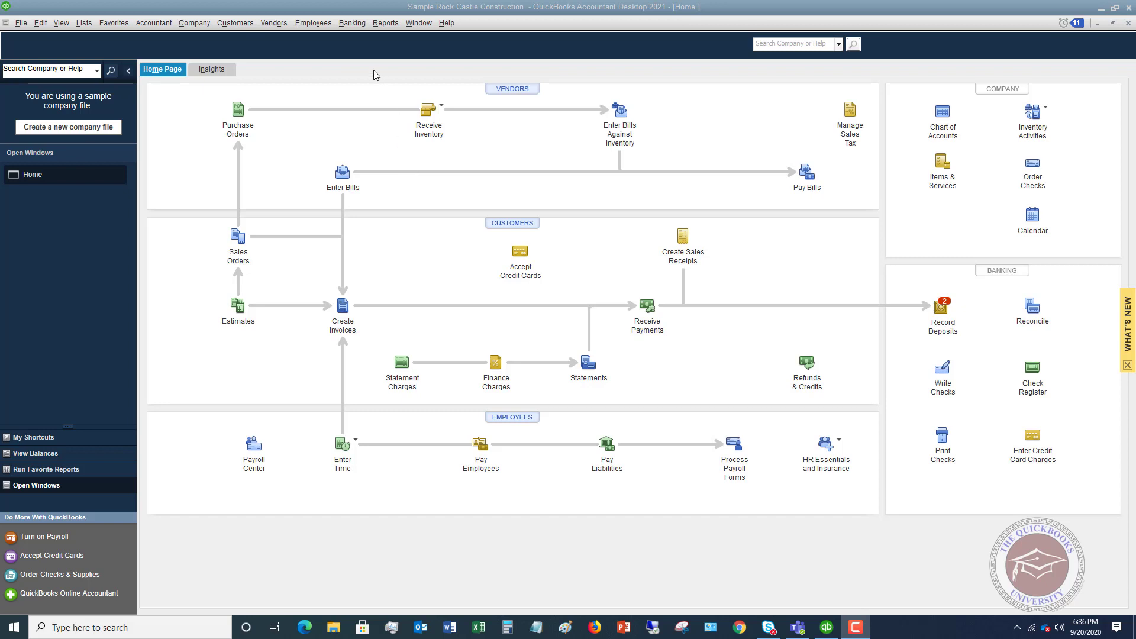
pyautogui.click(349, 23)
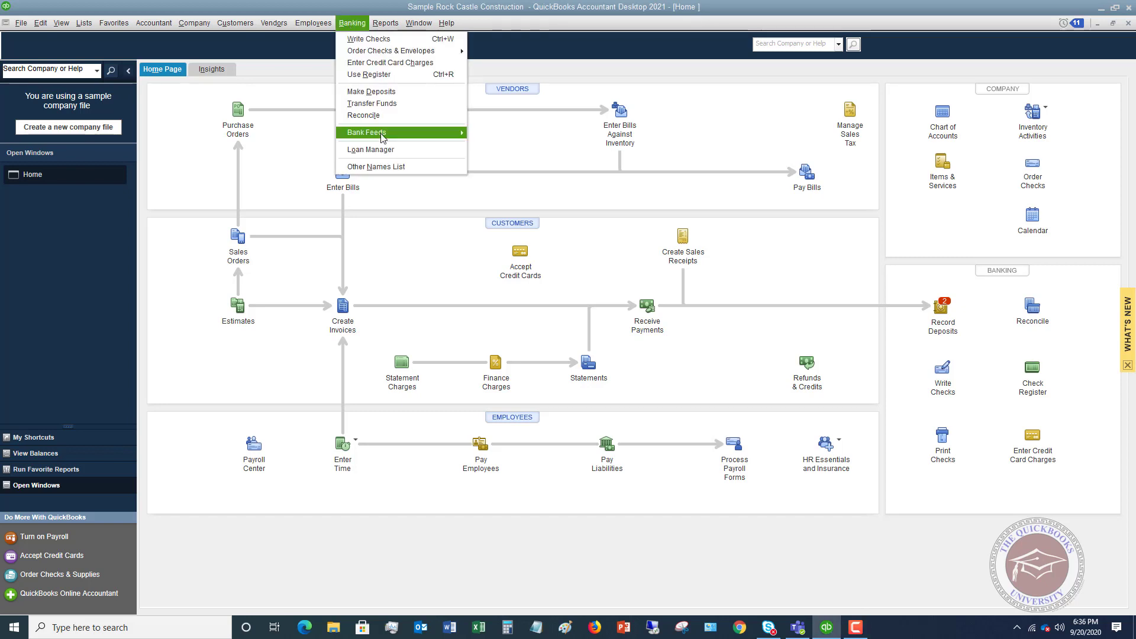
pyautogui.moveTo(381, 134)
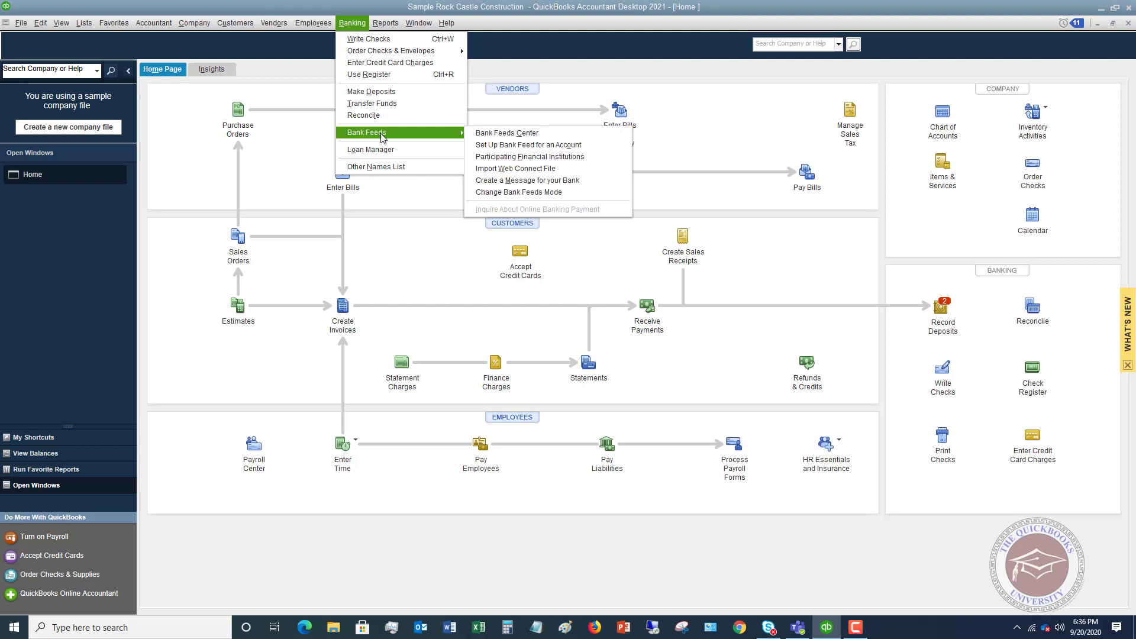
pyautogui.click(496, 134)
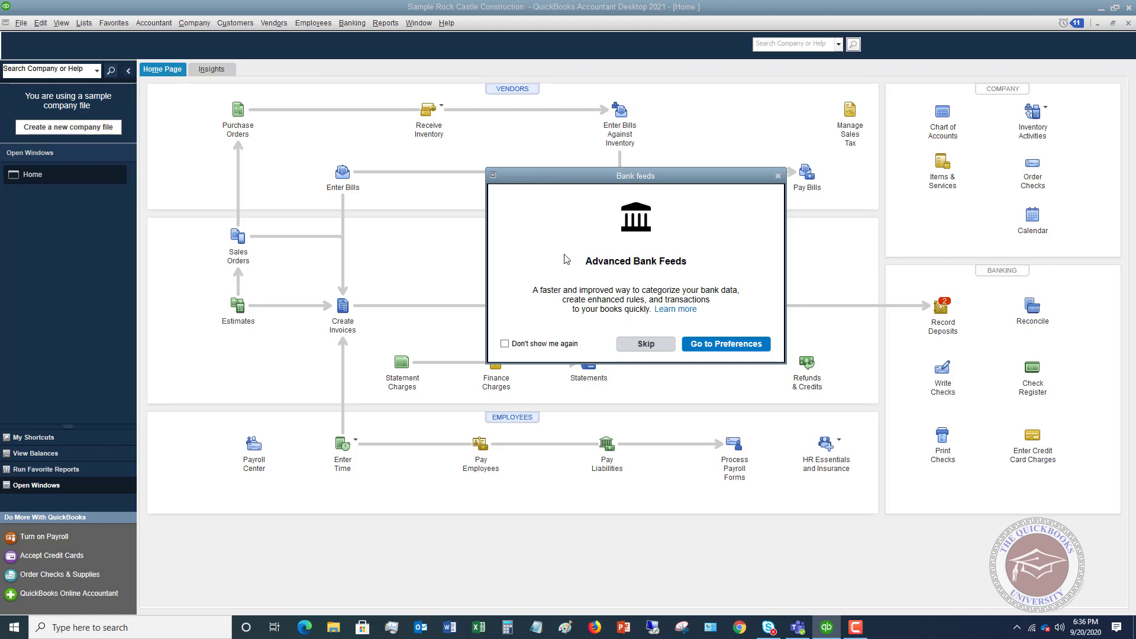
pyautogui.click(724, 346)
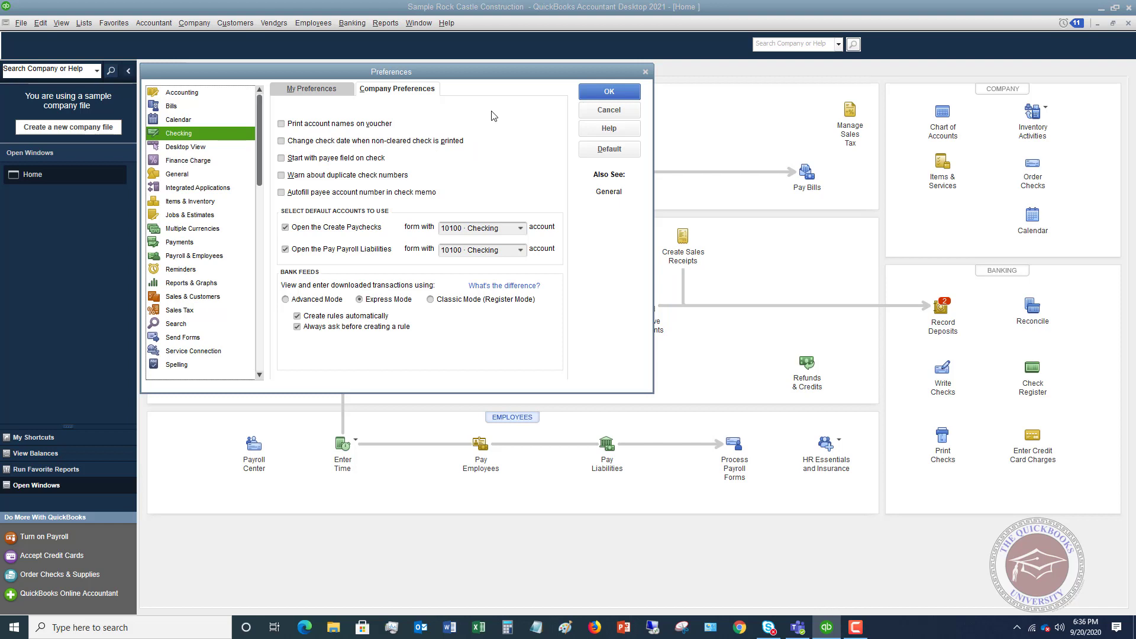
pyautogui.click(595, 110)
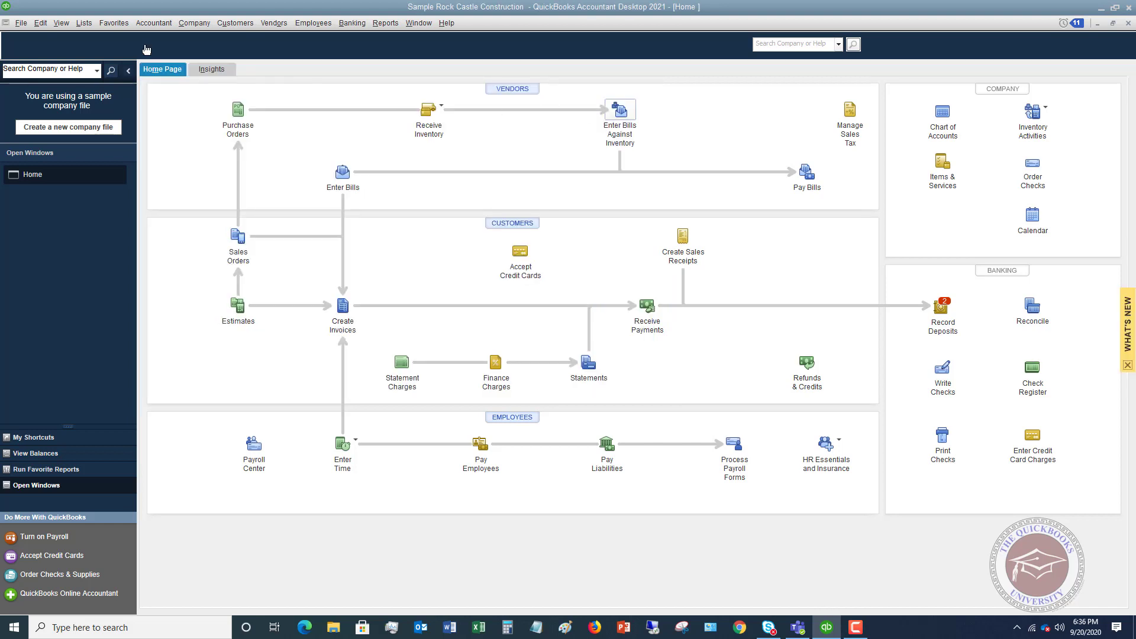
# - Set the company's Checking preferences to view and enter downloaded bank feed transactions using Advanced Mode
pyautogui.click(41, 24)
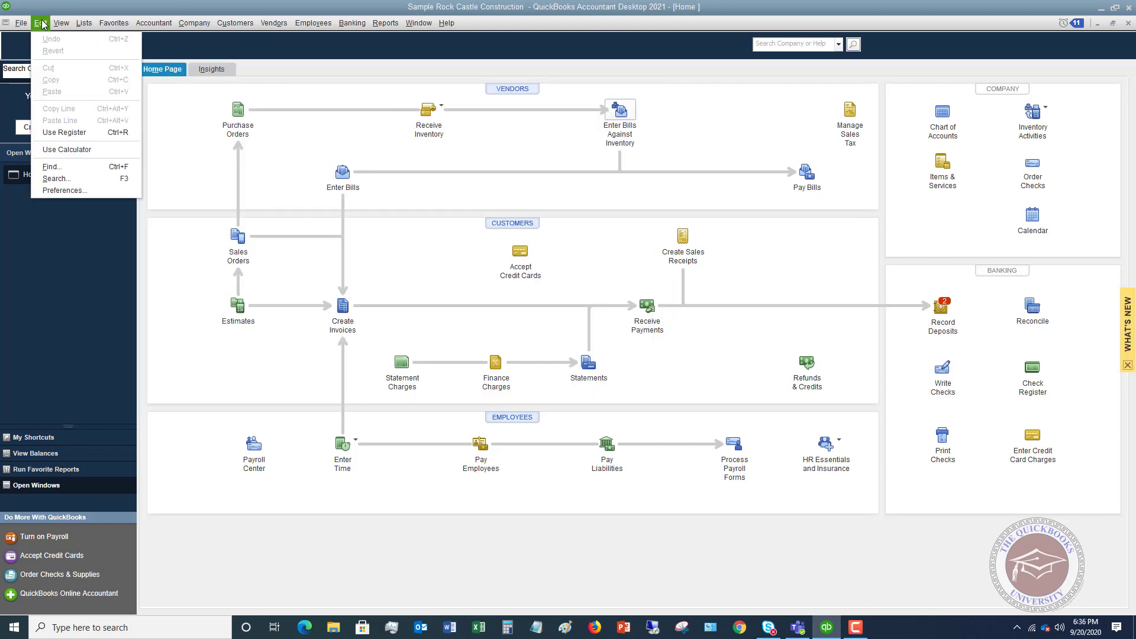
pyautogui.click(65, 191)
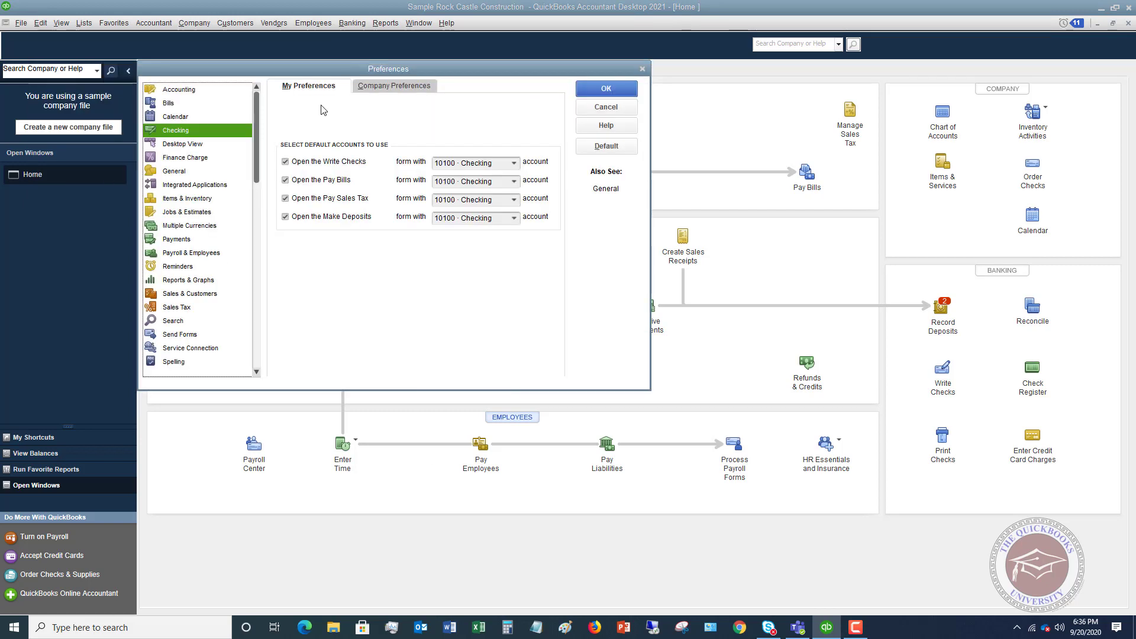
pyautogui.click(382, 88)
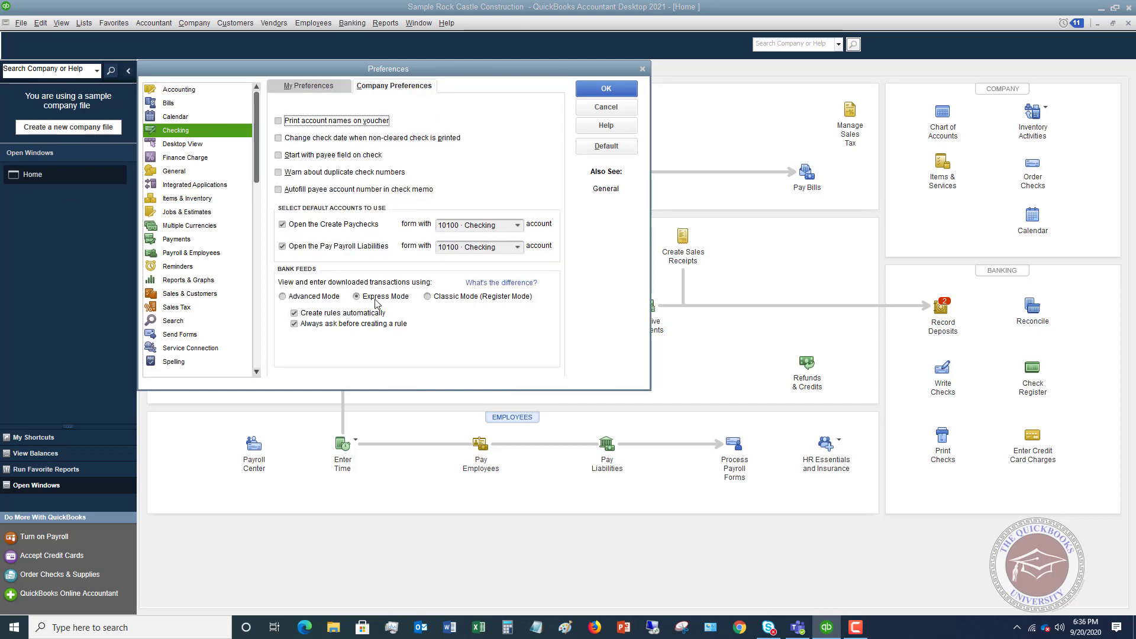
pyautogui.click(282, 297)
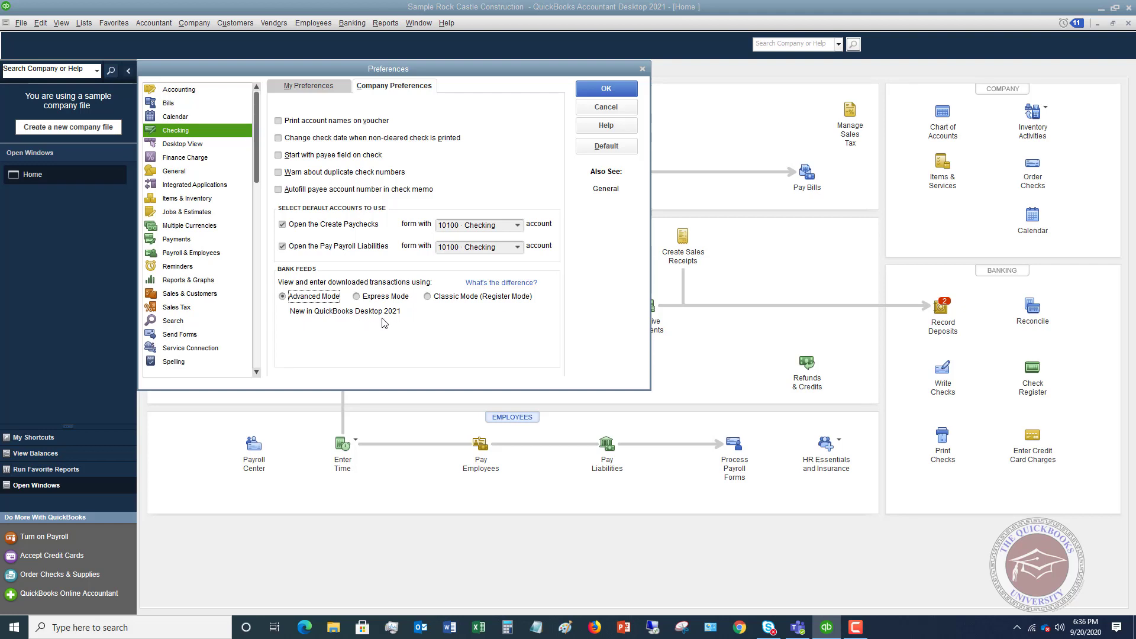
pyautogui.click(604, 90)
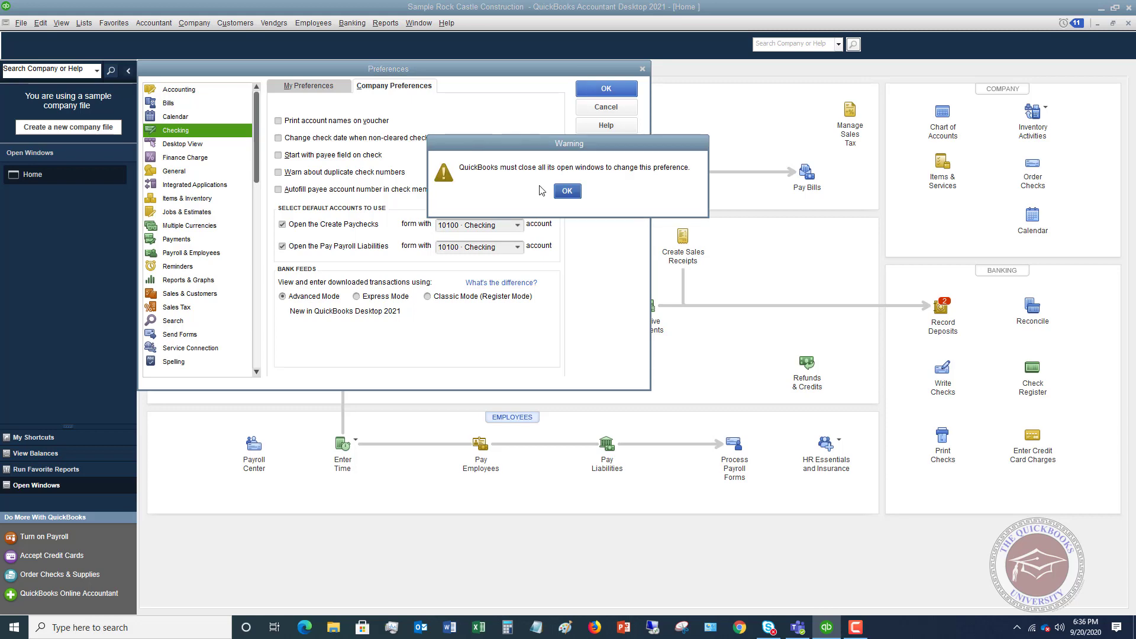
pyautogui.click(566, 191)
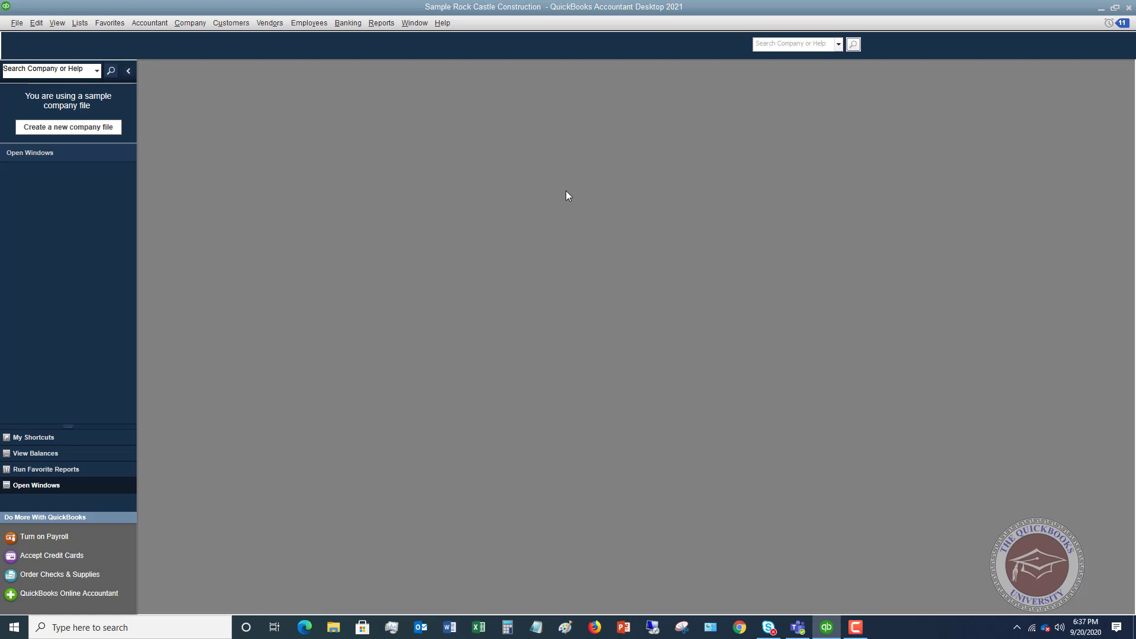
# - Open the Bank Feeds Center, skipping the Advanced Bank Feeds introduction
pyautogui.click(347, 24)
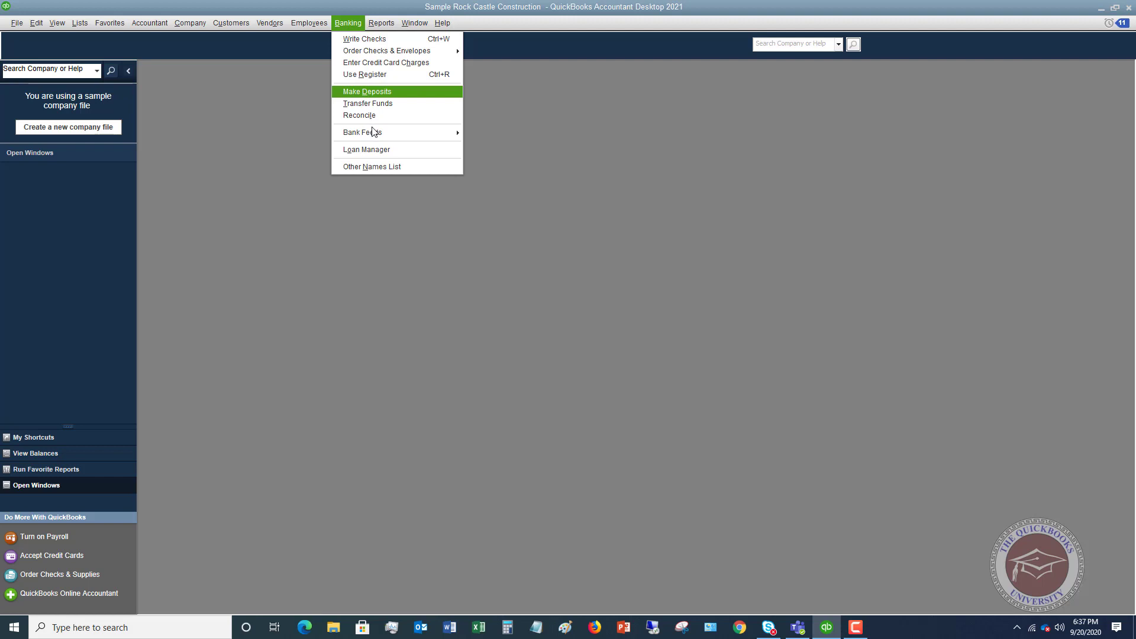
pyautogui.moveTo(377, 135)
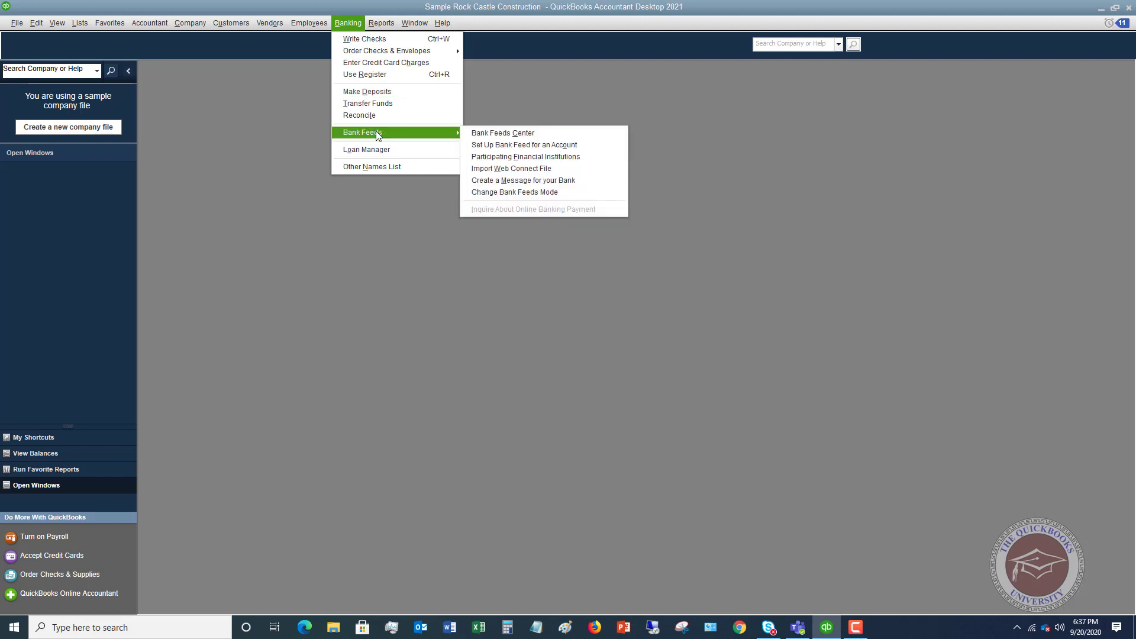
pyautogui.click(485, 134)
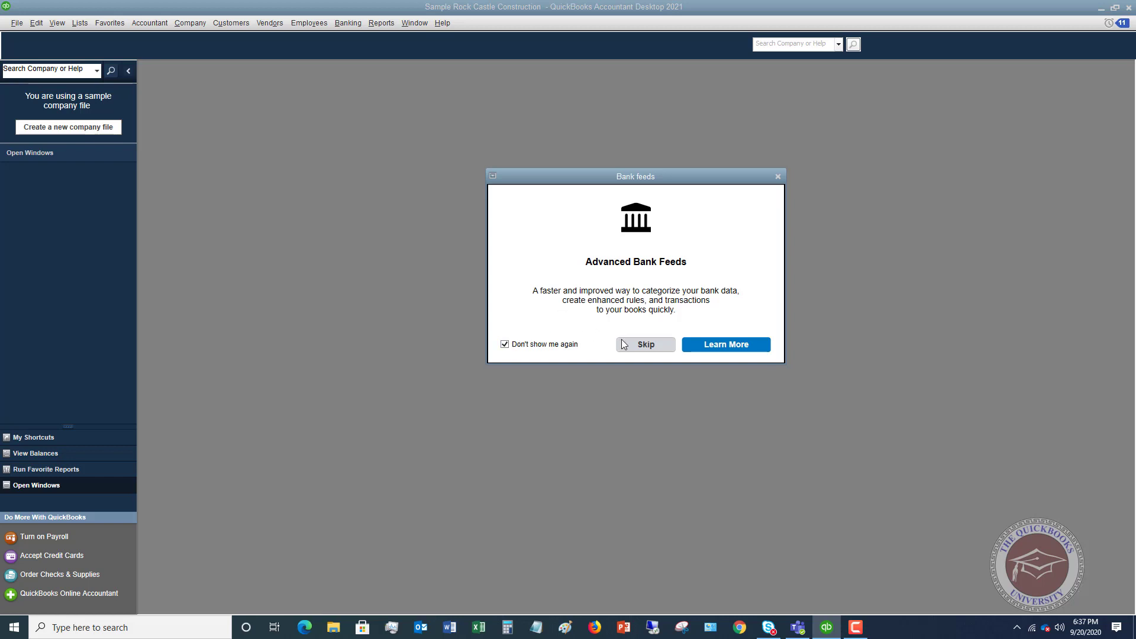
pyautogui.click(646, 346)
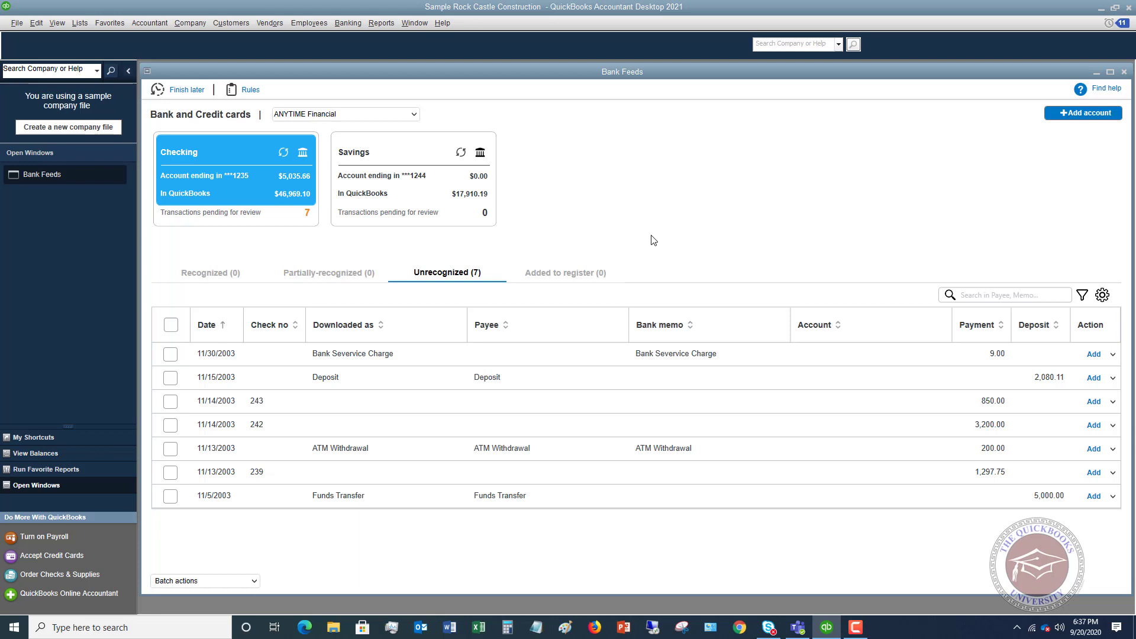
# - Review the Checking account's recognized, partially recognized and unrecognized transaction lists
pyautogui.click(213, 274)
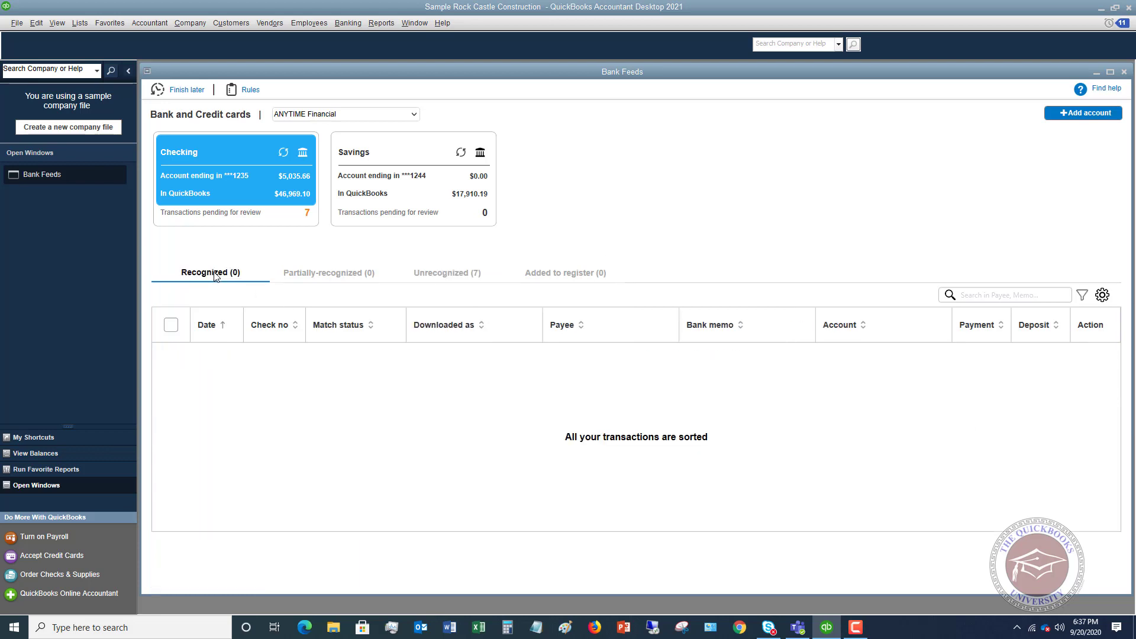
pyautogui.click(314, 276)
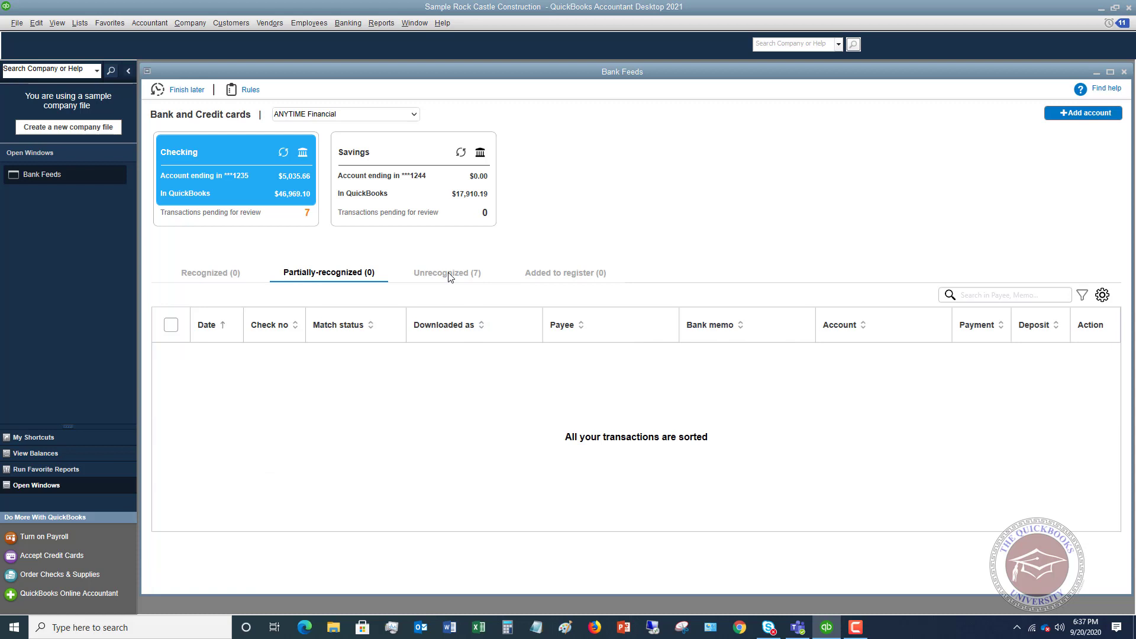
pyautogui.click(449, 276)
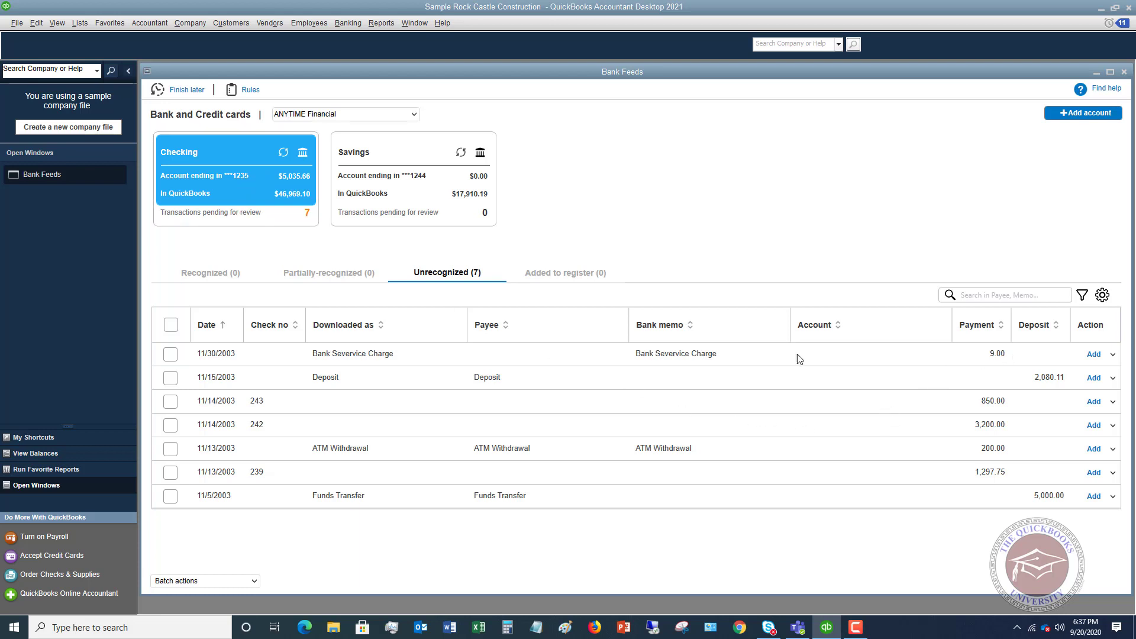
# - Check the batch actions offered for the first three unrecognized transactions, then leave only the 11/30/2003 bank service charge selected
pyautogui.click(170, 355)
pyautogui.click(171, 379)
pyautogui.click(171, 403)
pyautogui.click(255, 581)
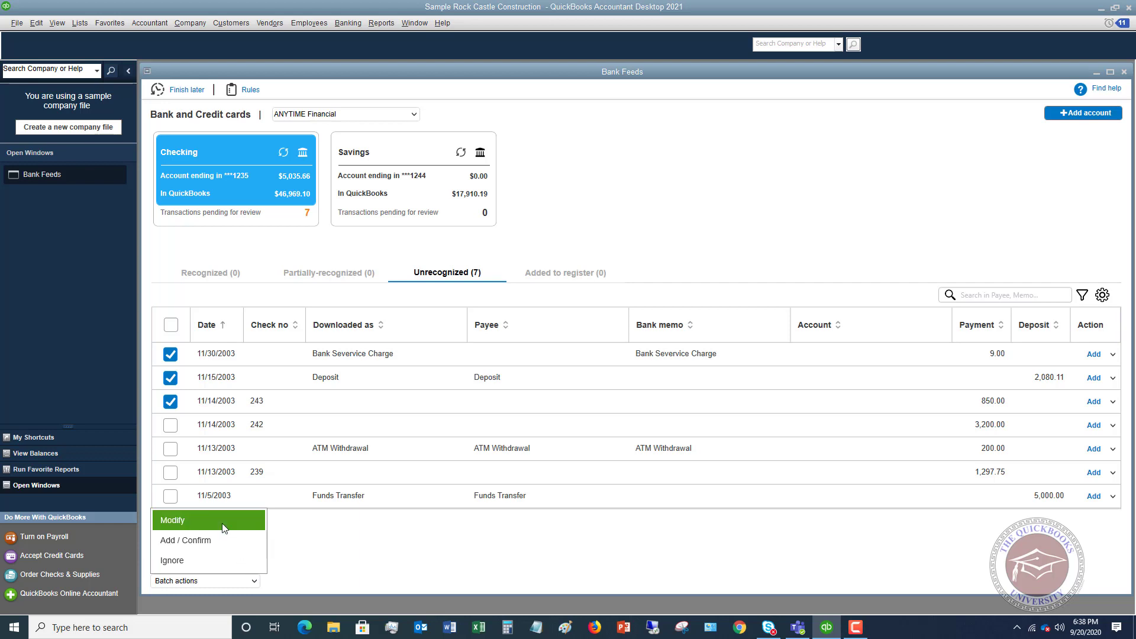
pyautogui.click(304, 538)
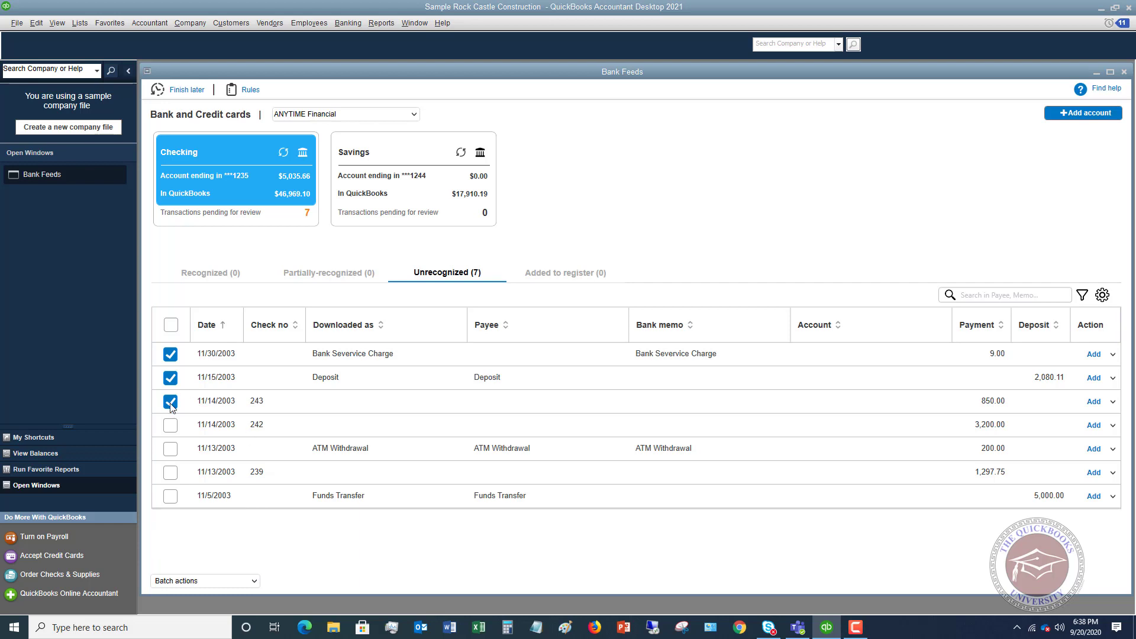
pyautogui.click(170, 379)
pyautogui.click(902, 403)
# - Examine the existing transactions offered as matches for the 11/30/2003 bank service charge, then close the match window without saving
pyautogui.click(1114, 355)
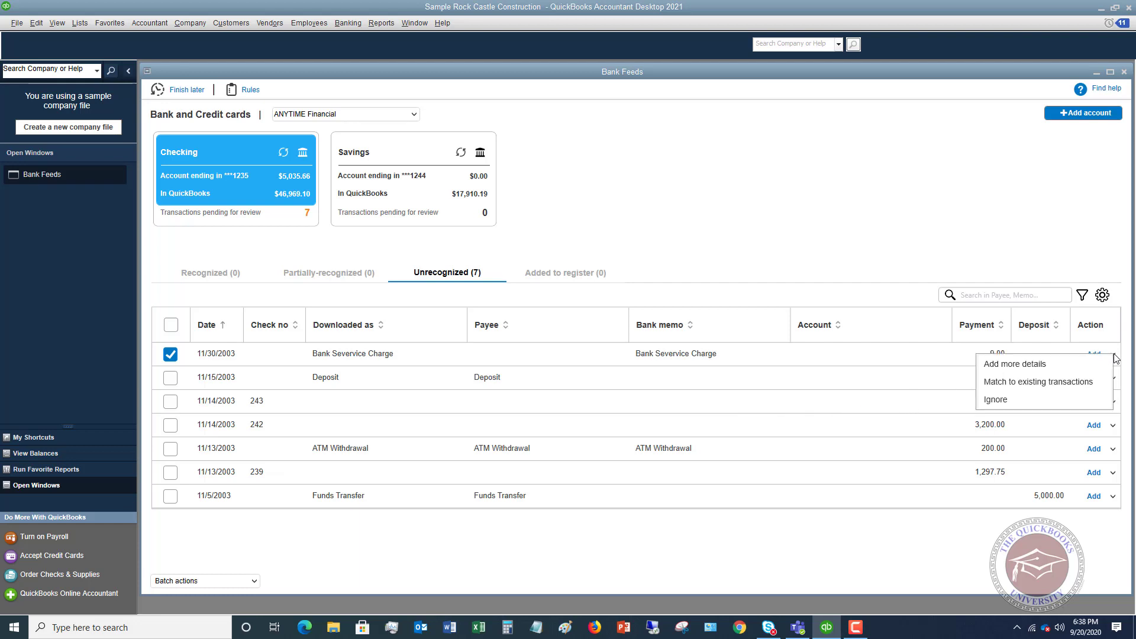
pyautogui.click(1032, 388)
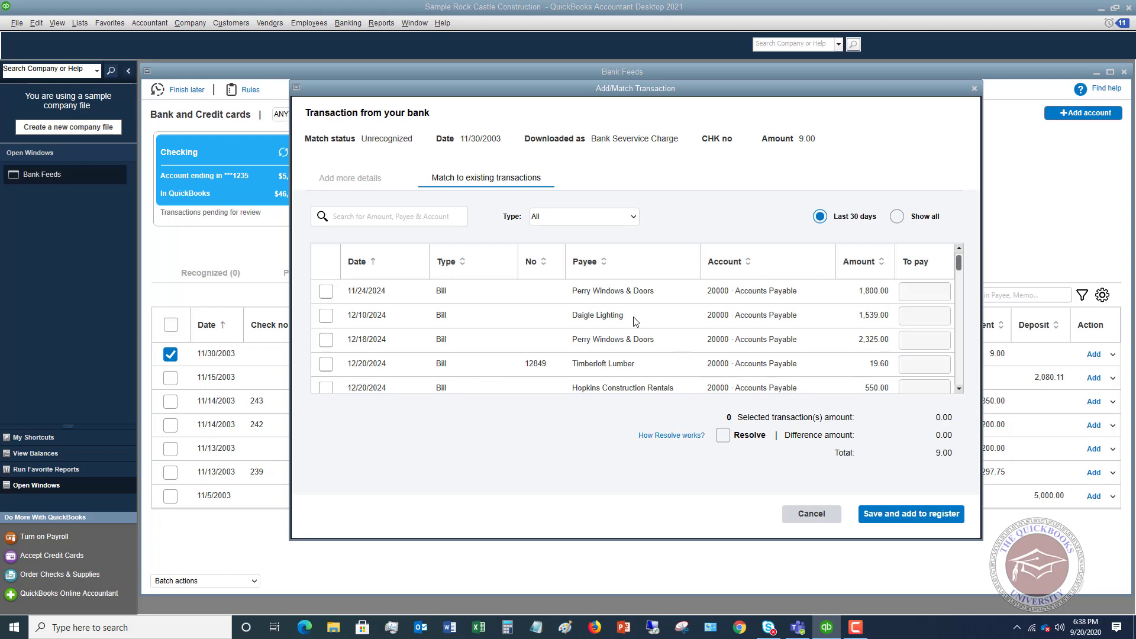
pyautogui.scroll(-1, 635, 322)
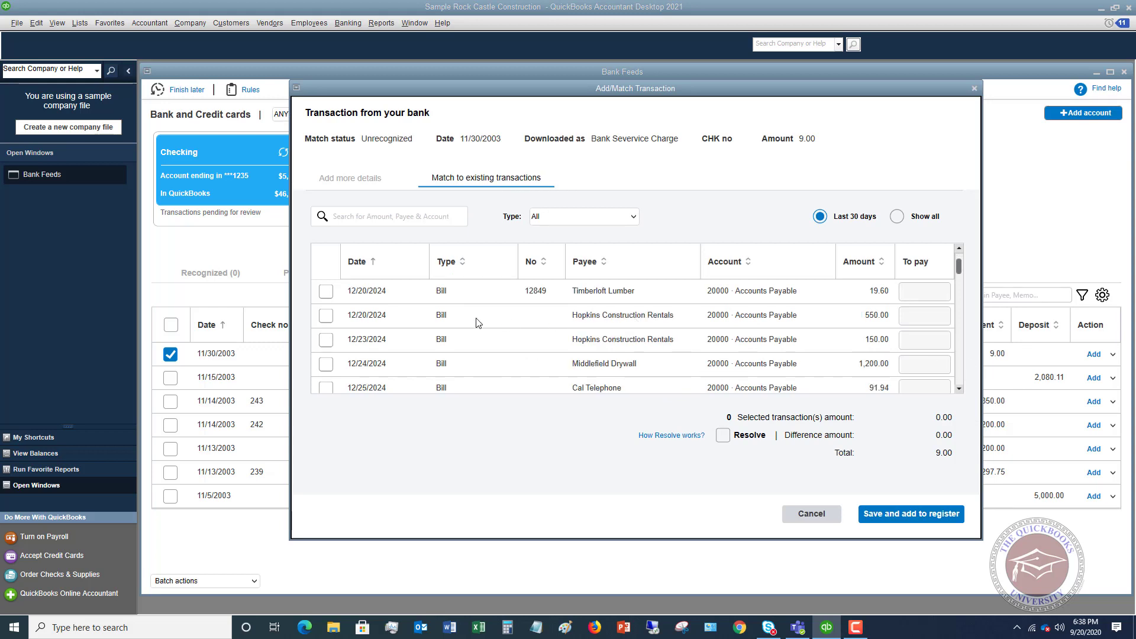
pyautogui.scroll(-2, 478, 322)
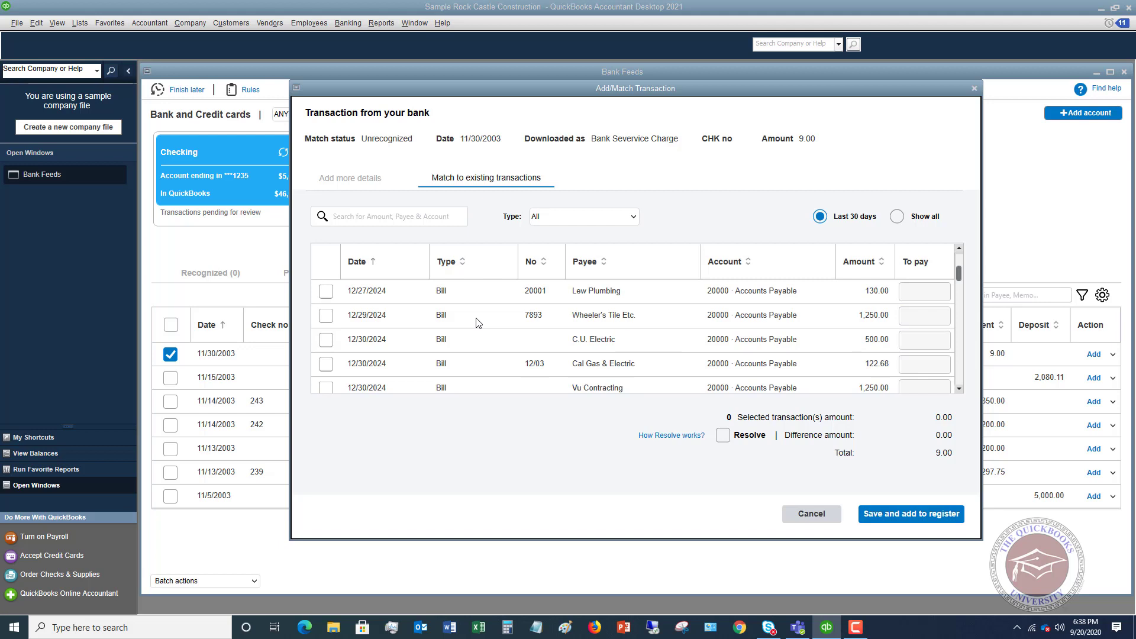
pyautogui.scroll(1, 478, 322)
pyautogui.scroll(-2, 478, 322)
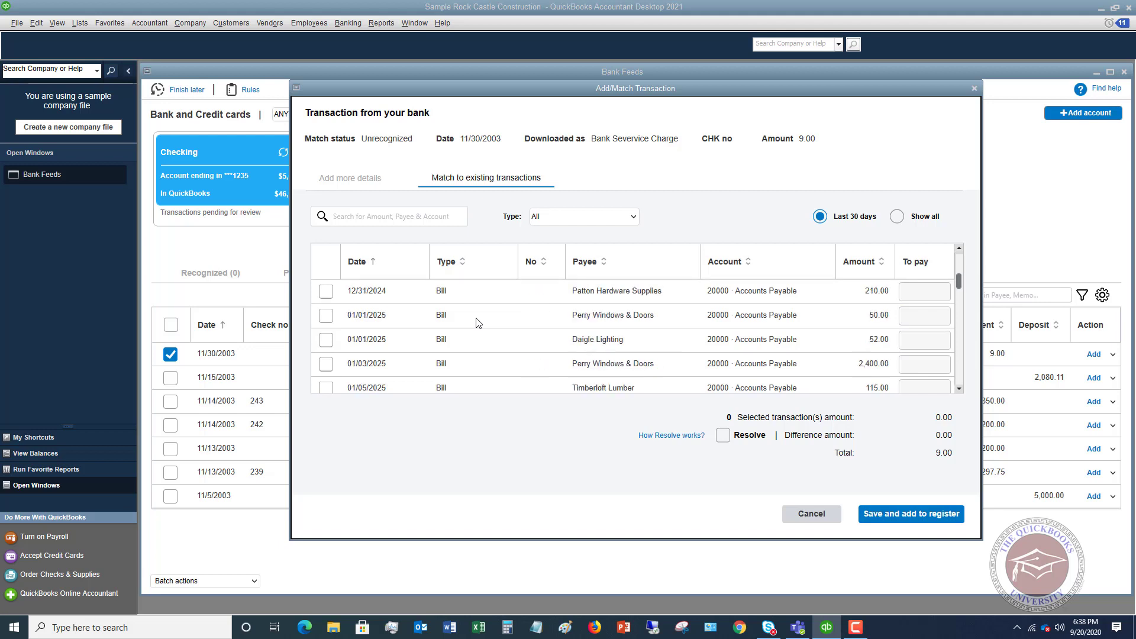
pyautogui.scroll(-2, 478, 322)
pyautogui.scroll(-2, 478, 322)
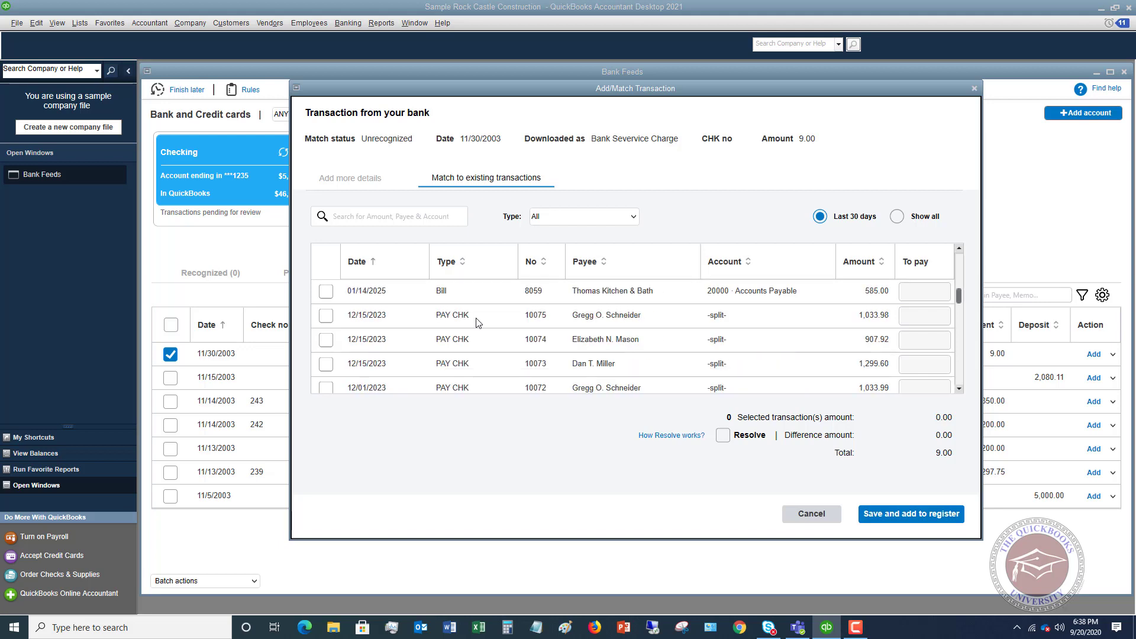
pyautogui.scroll(-2, 478, 323)
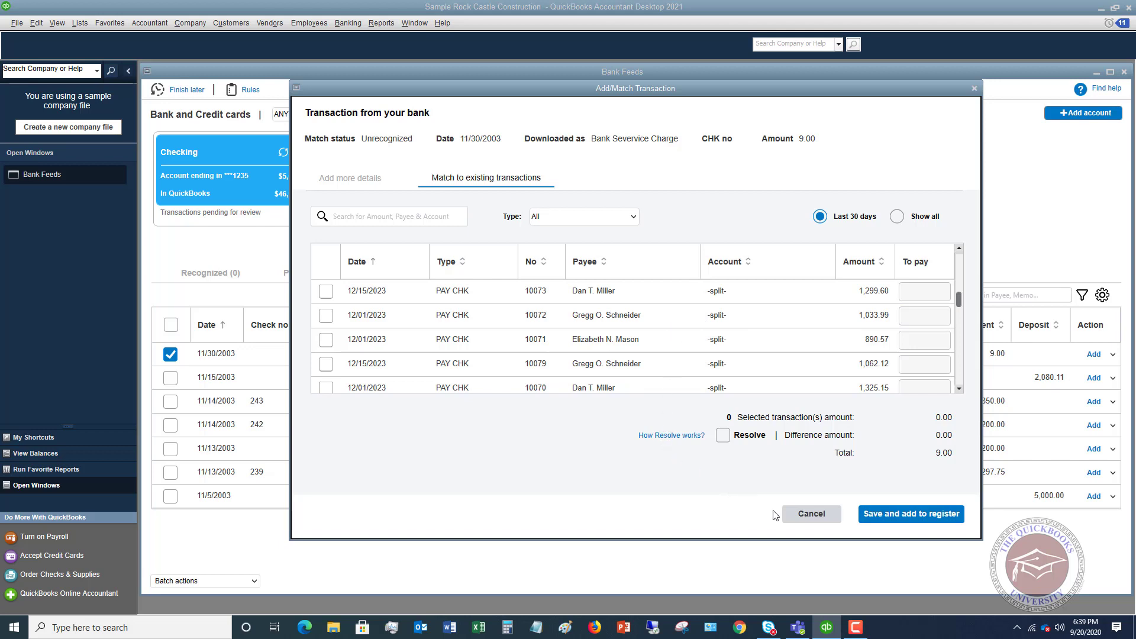
pyautogui.click(811, 514)
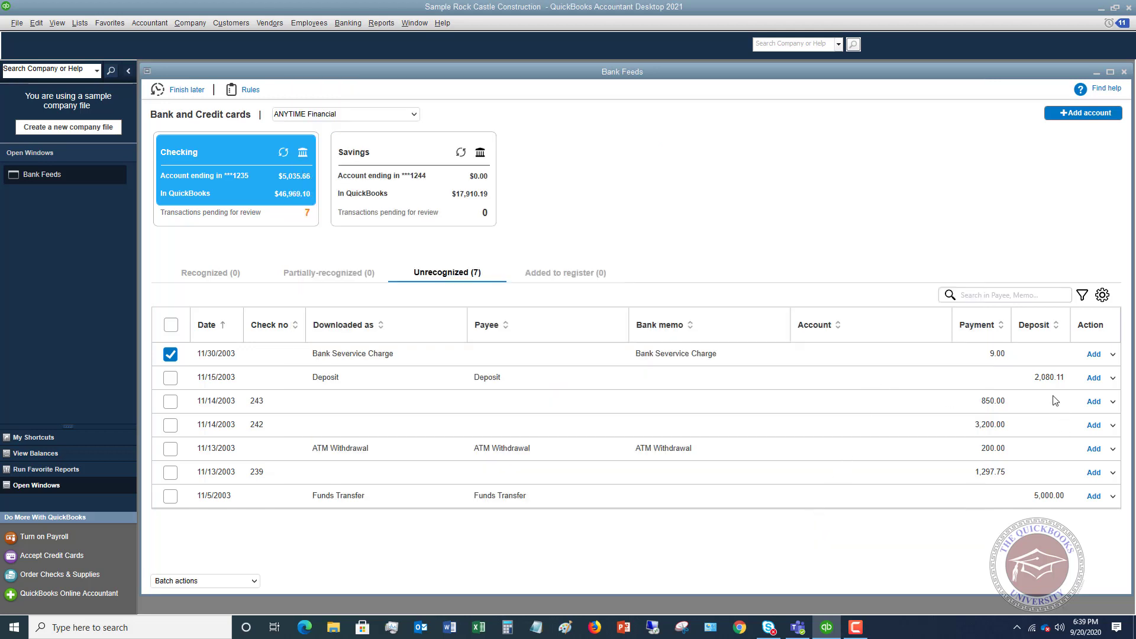
# - Examine the existing invoices and payments offered as matches for the 11/15/2003 deposit, then close the match window without saving
pyautogui.click(1112, 381)
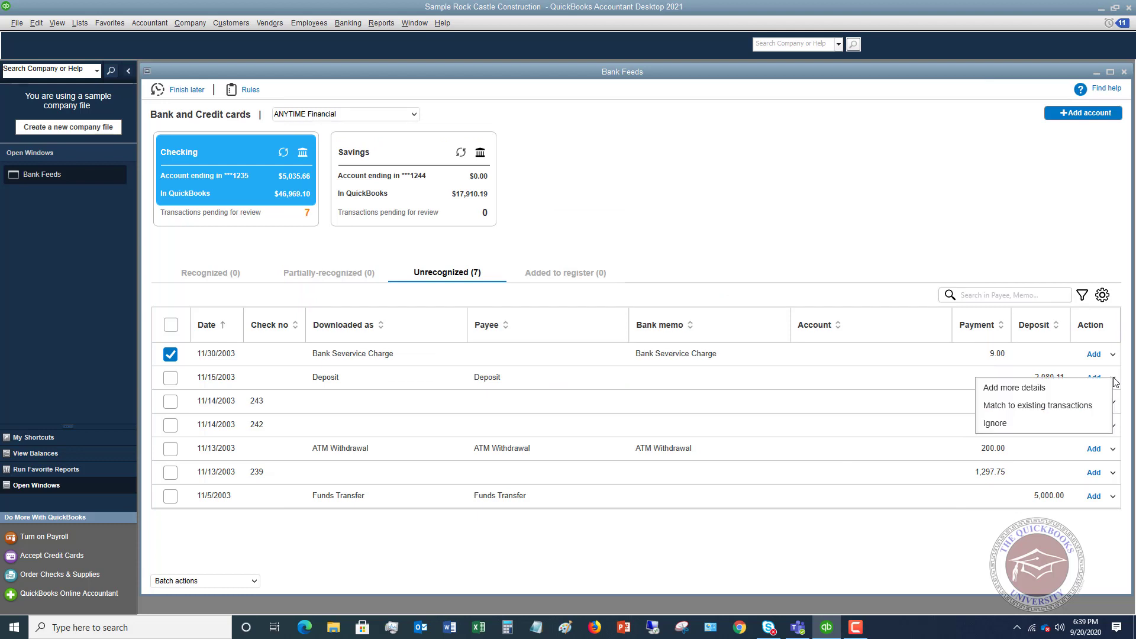
pyautogui.click(1045, 408)
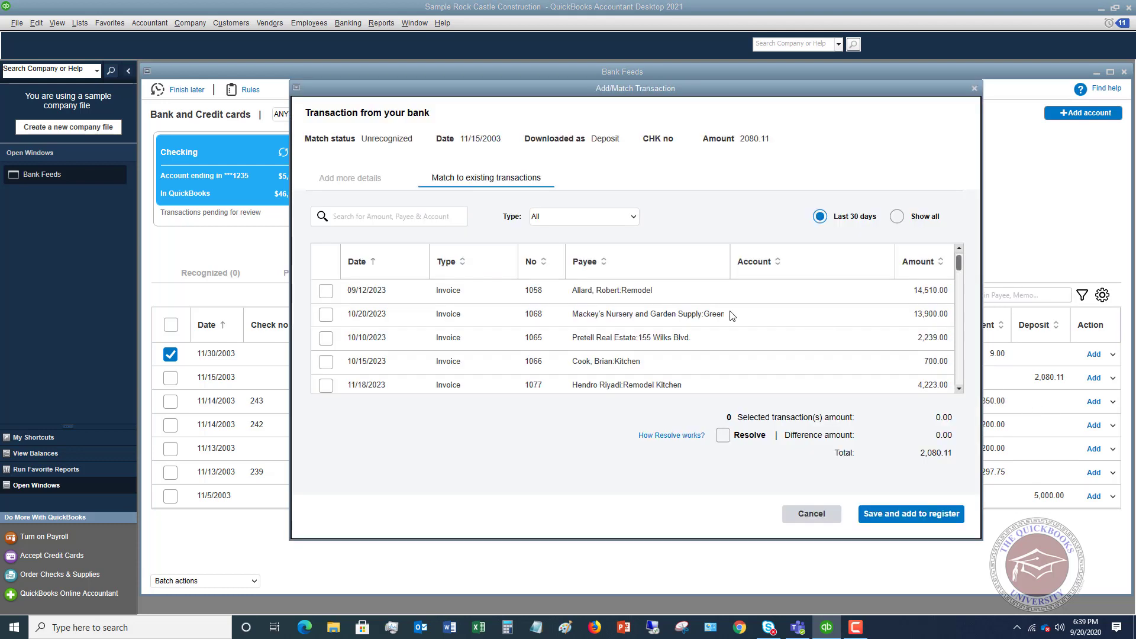
pyautogui.scroll(-1, 490, 326)
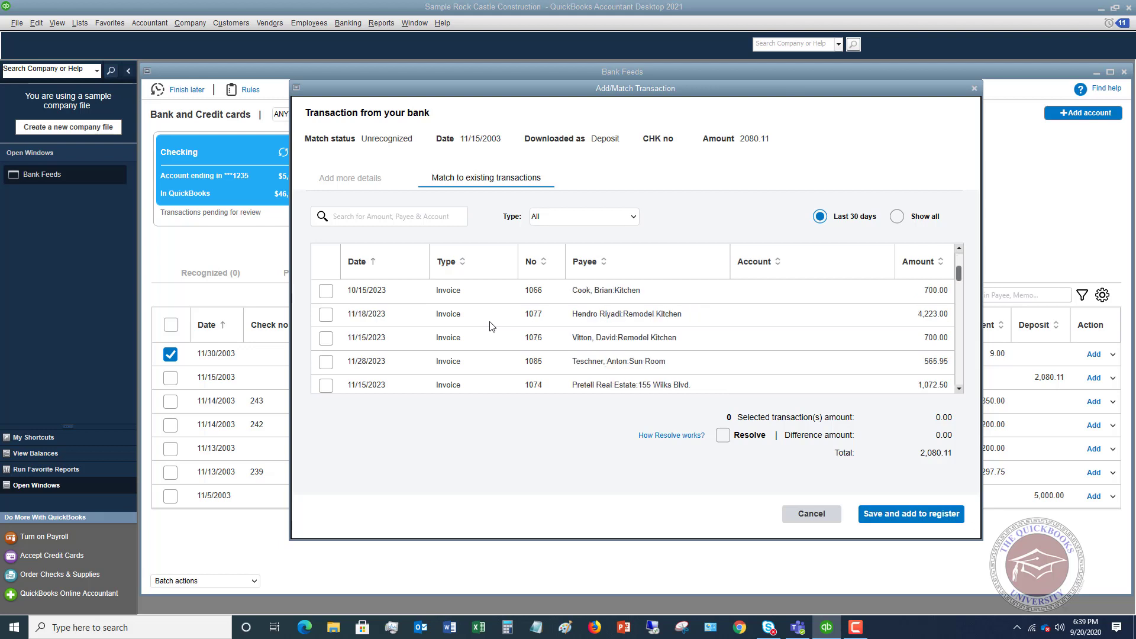
pyautogui.scroll(-1, 490, 326)
pyautogui.scroll(-1, 490, 326)
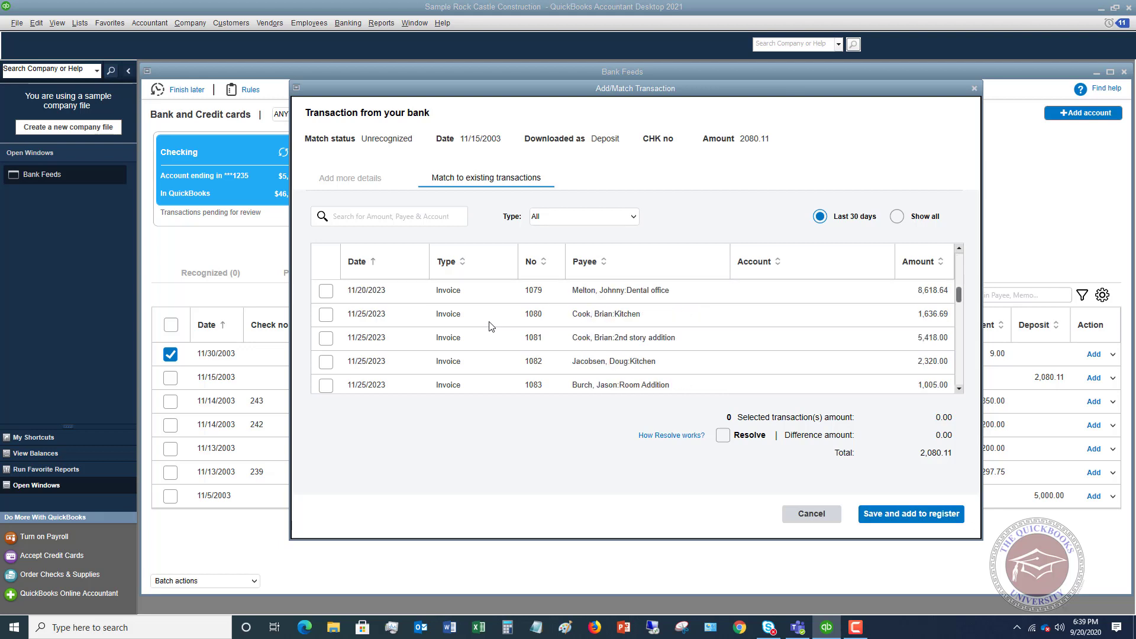
pyautogui.scroll(-2, 490, 326)
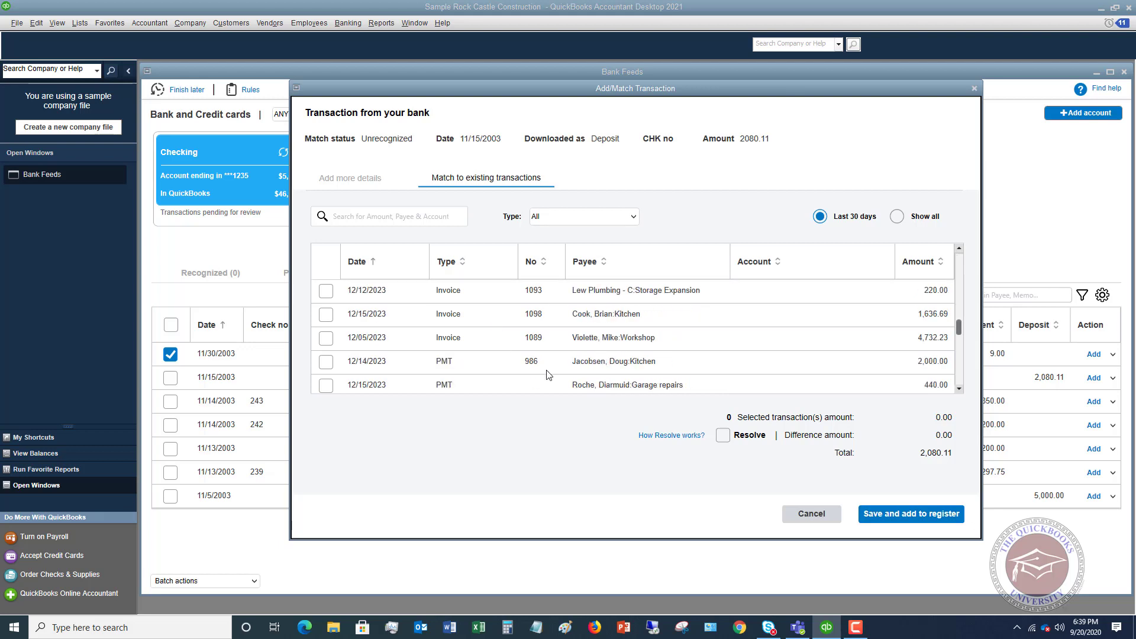
pyautogui.press('Escape')
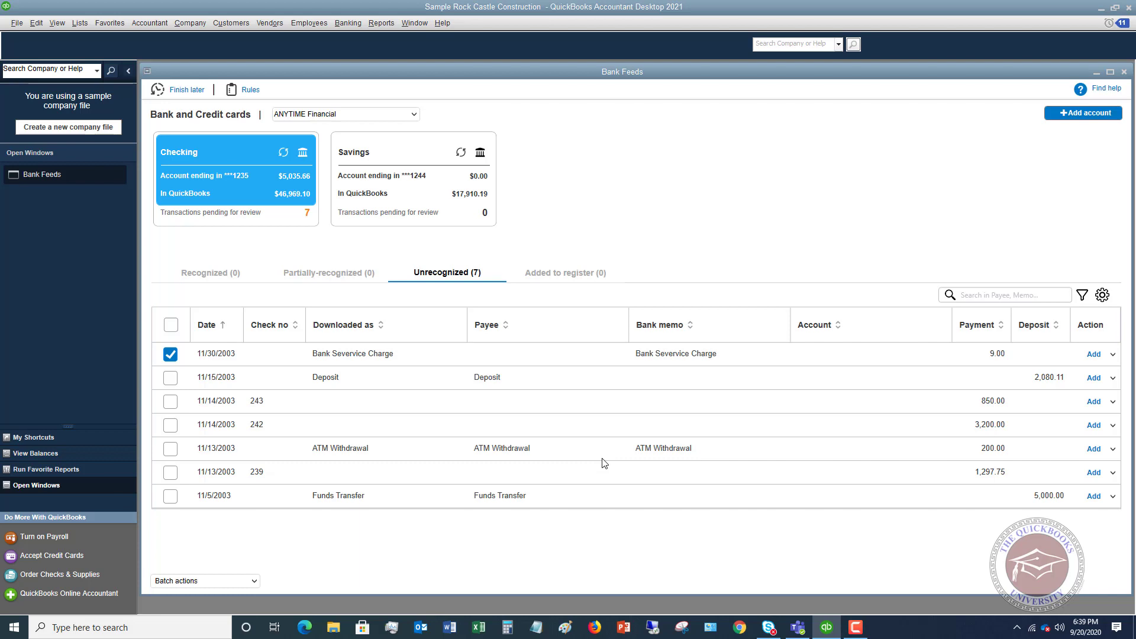
# - Examine the bank feed rules list and the fields offered for a new rule, then close both without saving
pyautogui.click(250, 91)
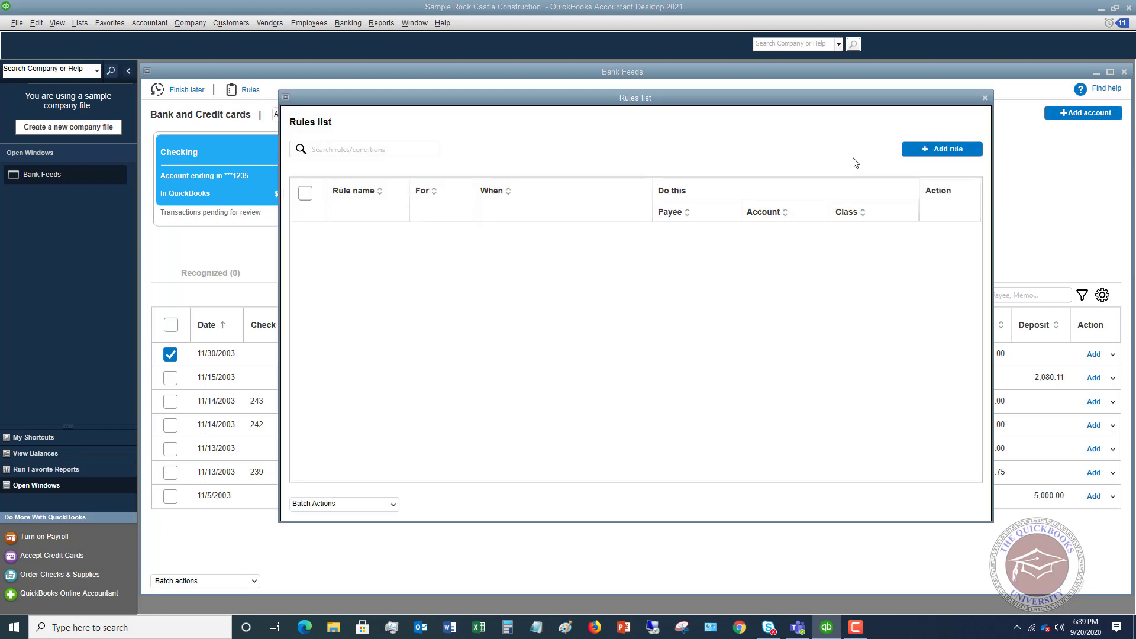
pyautogui.click(942, 149)
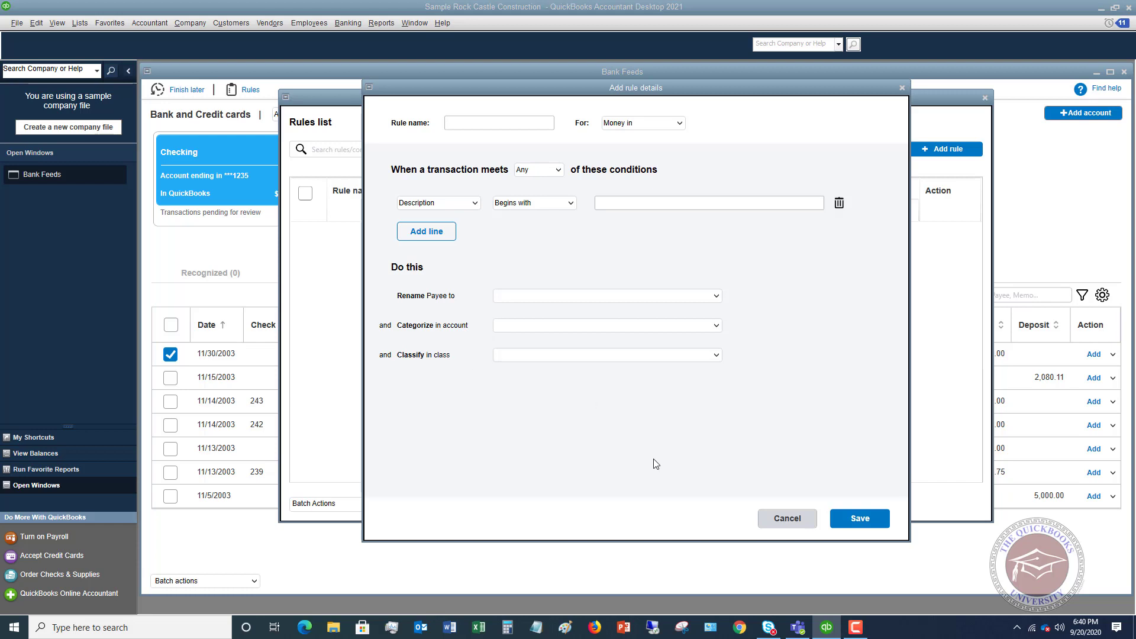
pyautogui.click(788, 519)
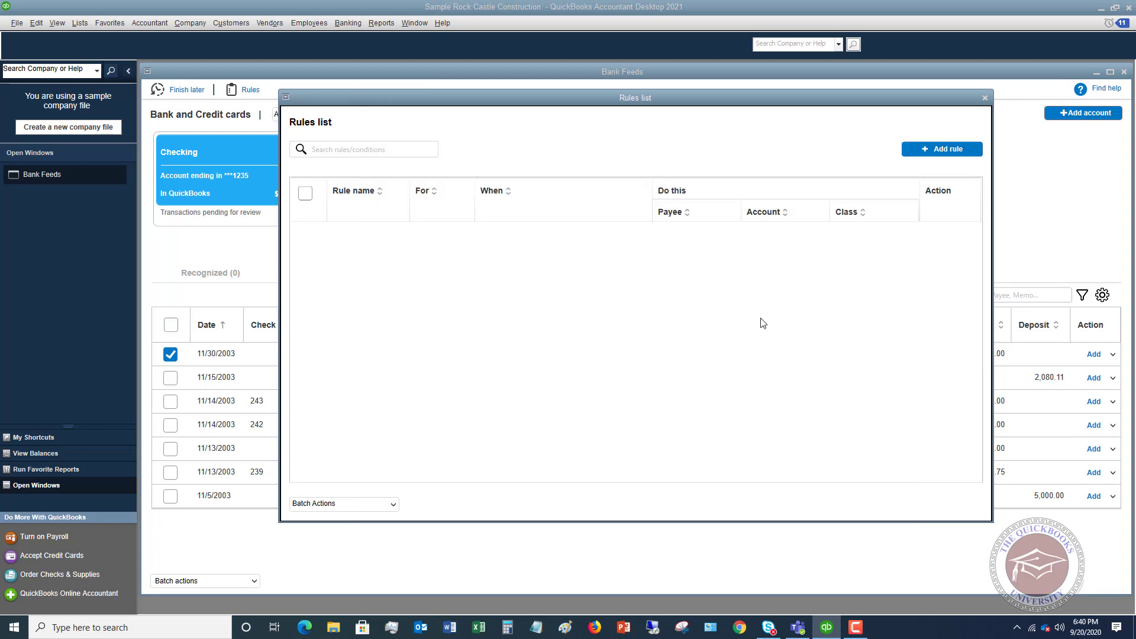
pyautogui.click(985, 98)
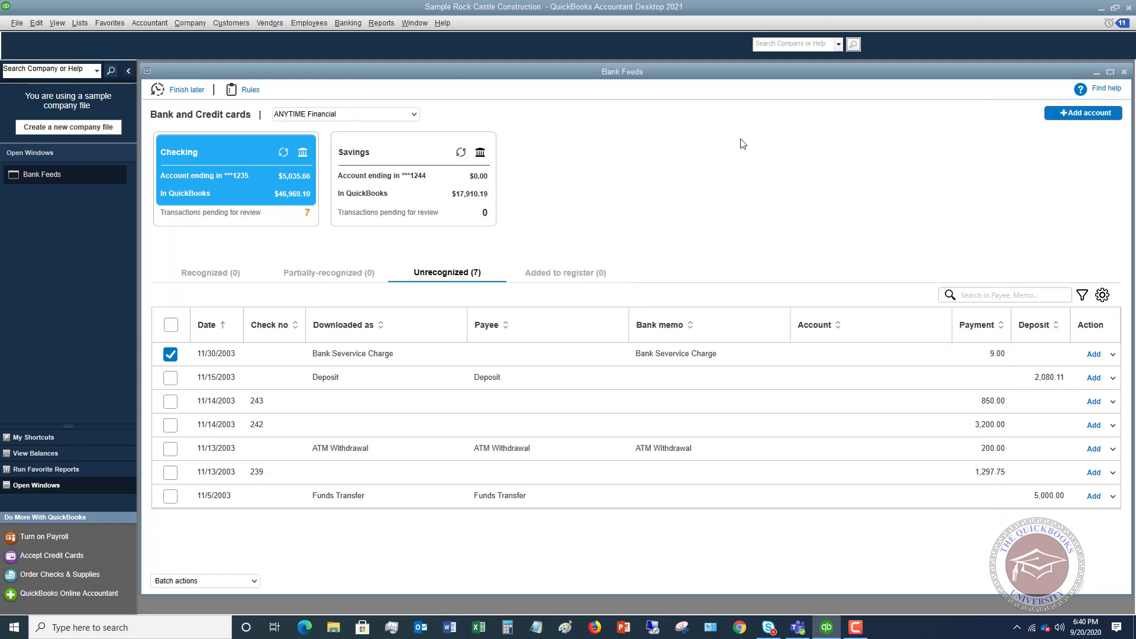
# - Close the bank feeds and open the company's Home page
pyautogui.click(1124, 72)
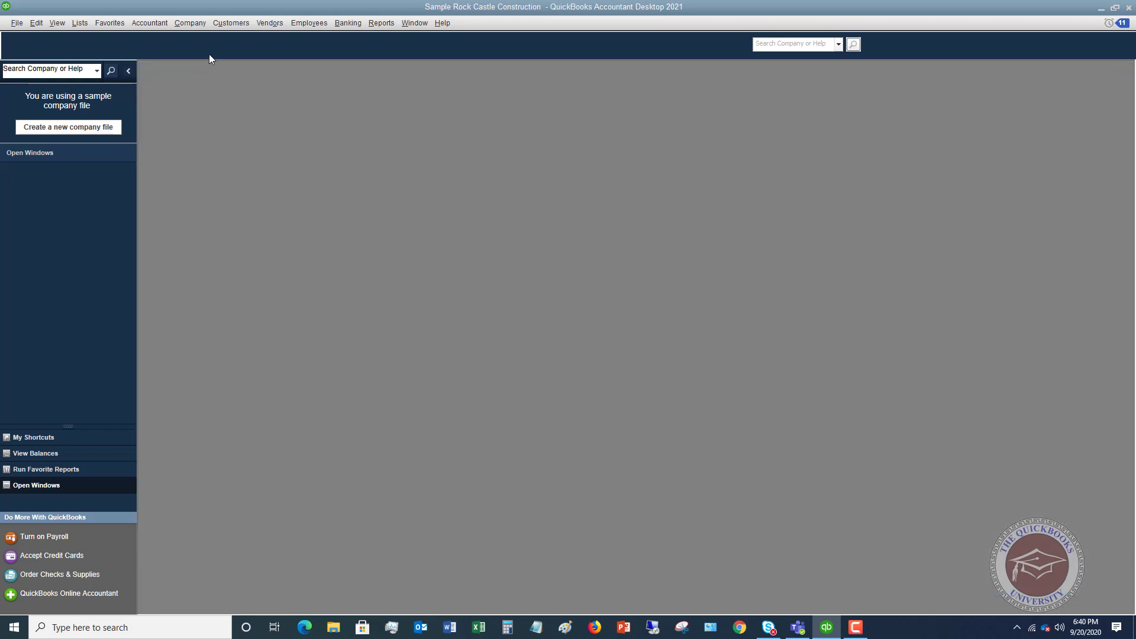
pyautogui.click(194, 25)
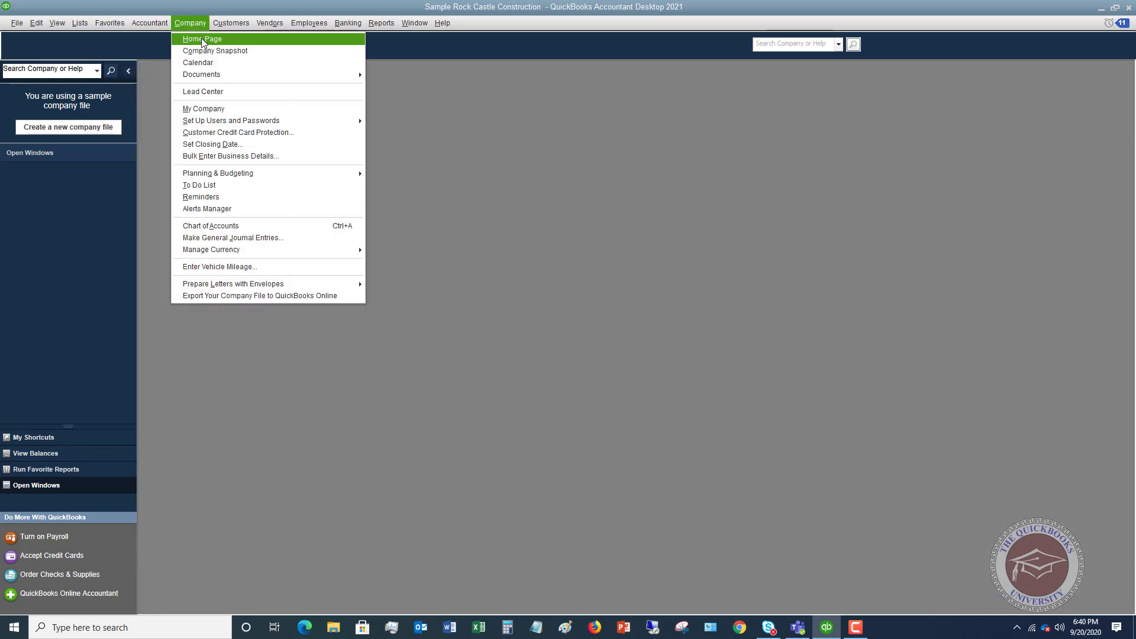
pyautogui.click(201, 37)
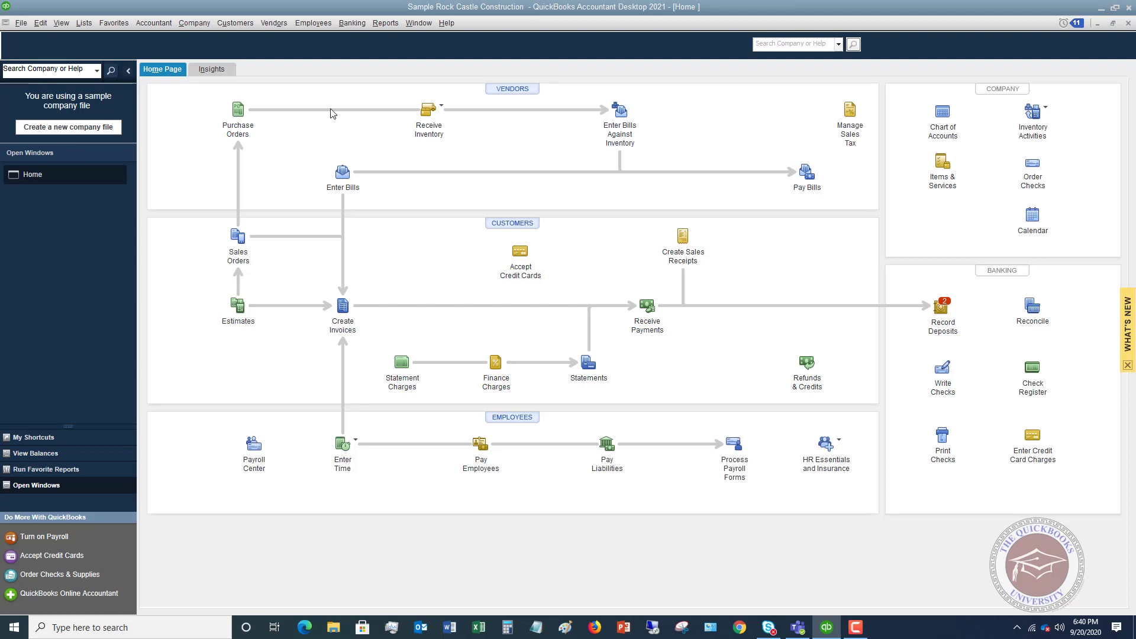
# - Open Receipt Management for vendors, view the details of the receipt being processed, then close it and maximize the Home page
pyautogui.click(271, 24)
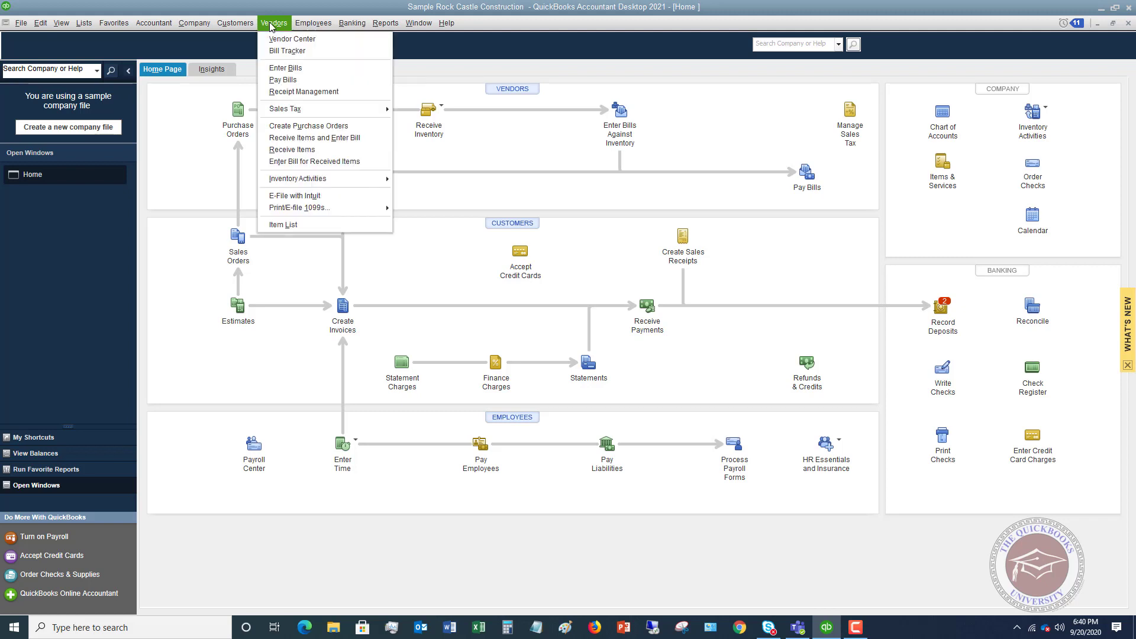
pyautogui.click(299, 94)
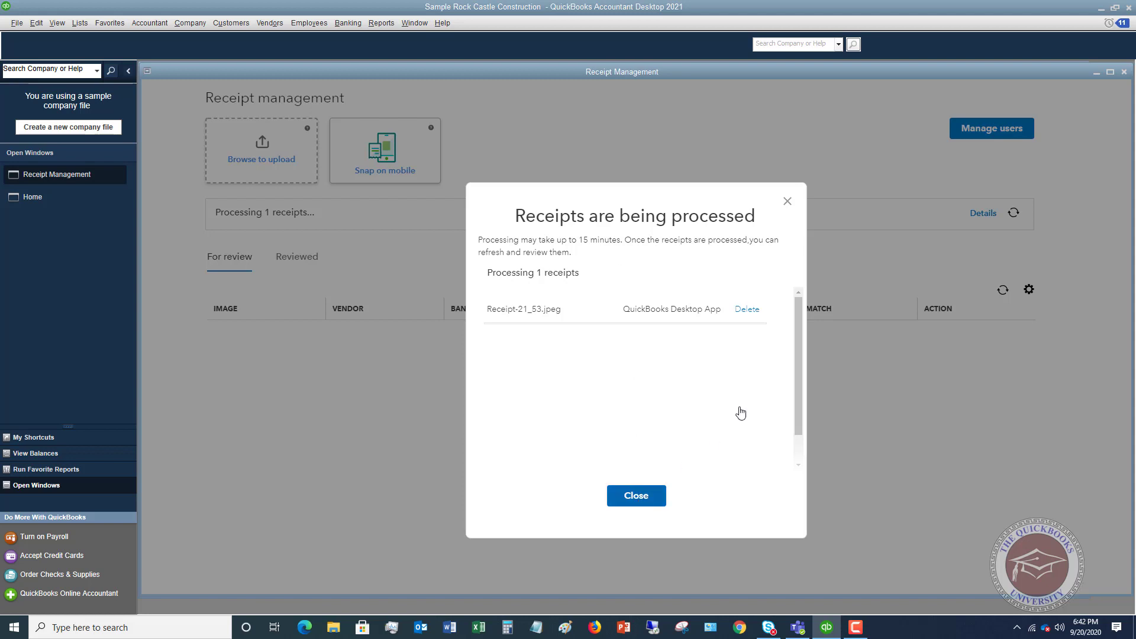
pyautogui.click(878, 374)
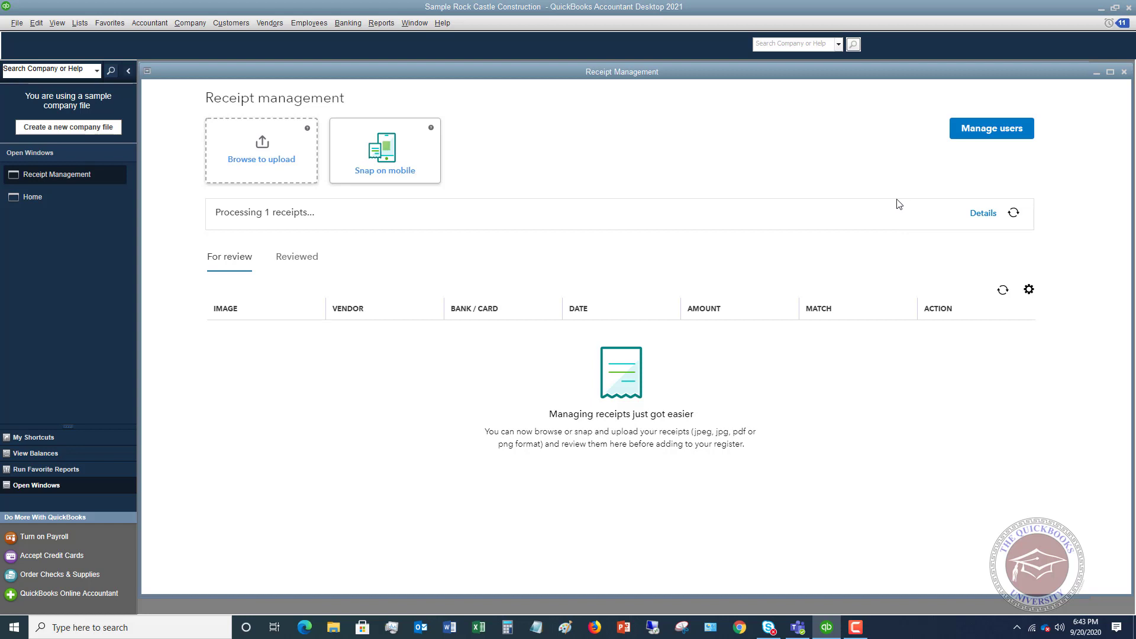
pyautogui.click(1124, 73)
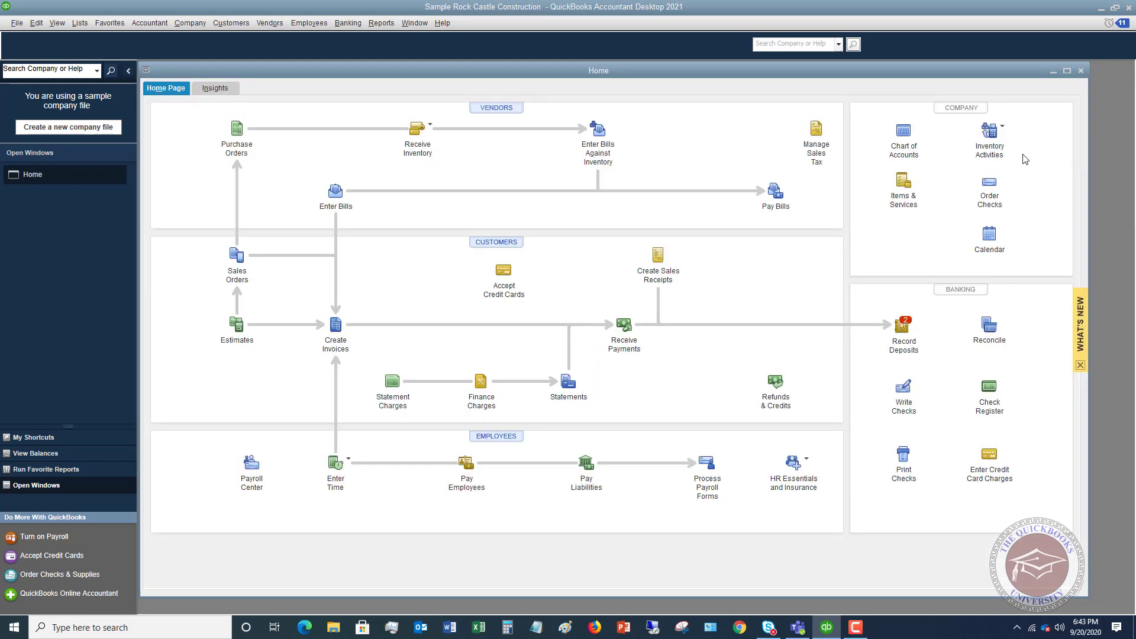
pyautogui.click(1067, 71)
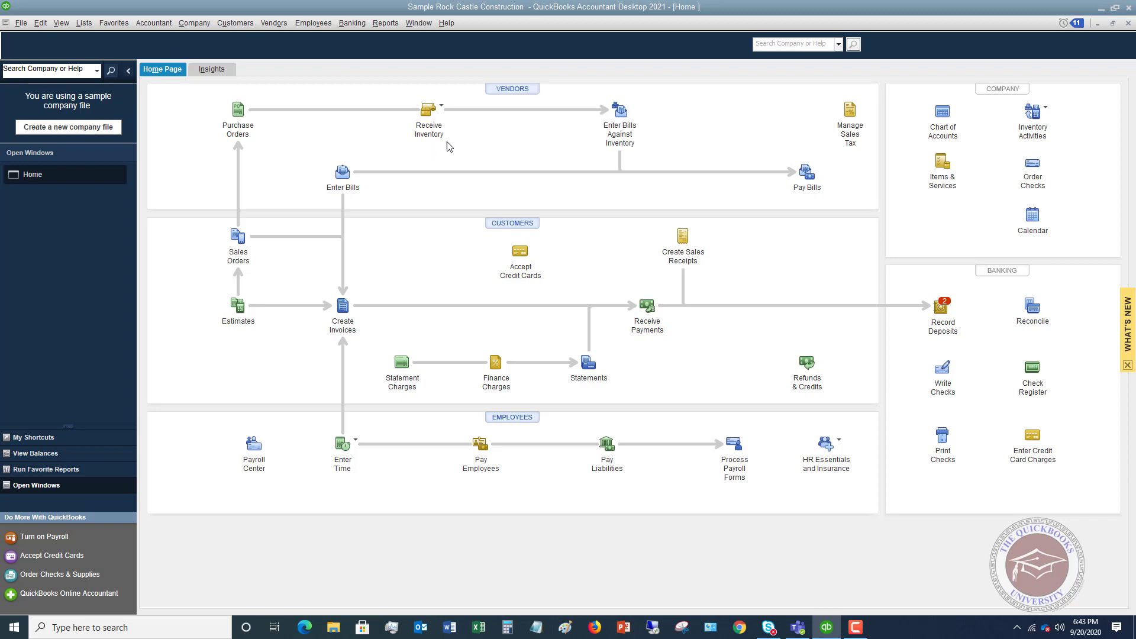
# - Start a new customer group for payment reminders named Residential, leave its description empty and continue to the field selection
pyautogui.click(232, 23)
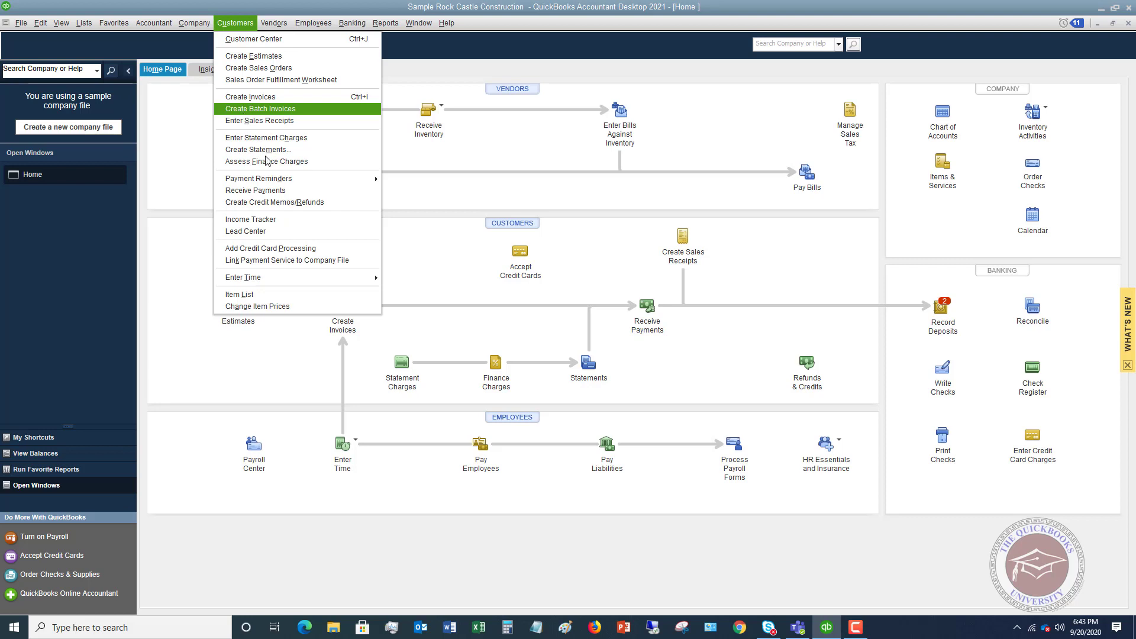
pyautogui.moveTo(279, 180)
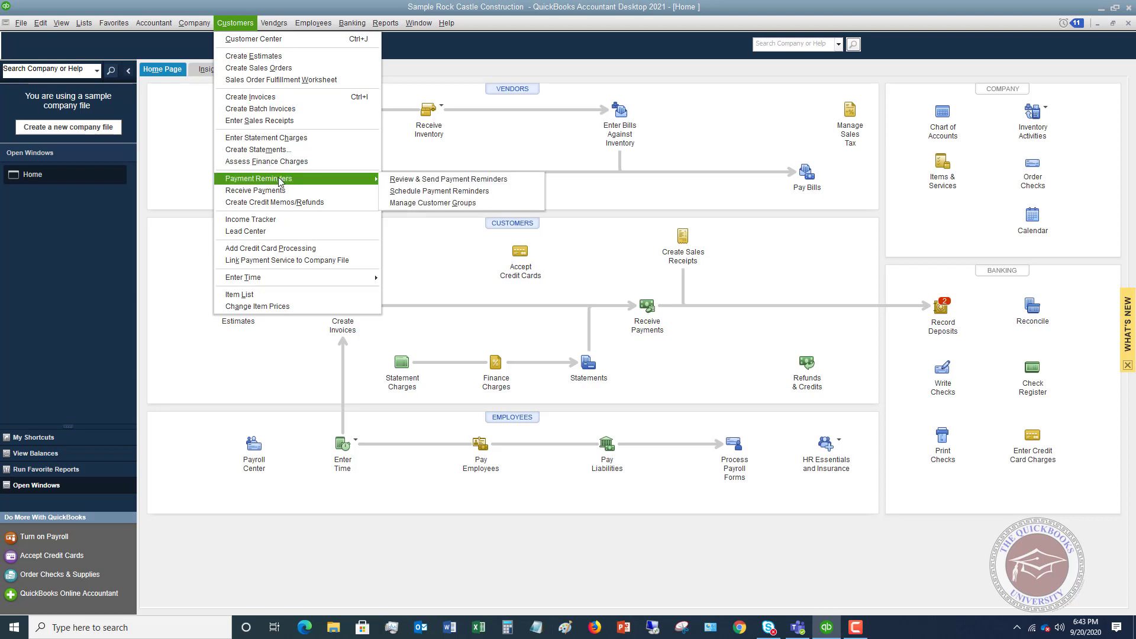
pyautogui.click(436, 203)
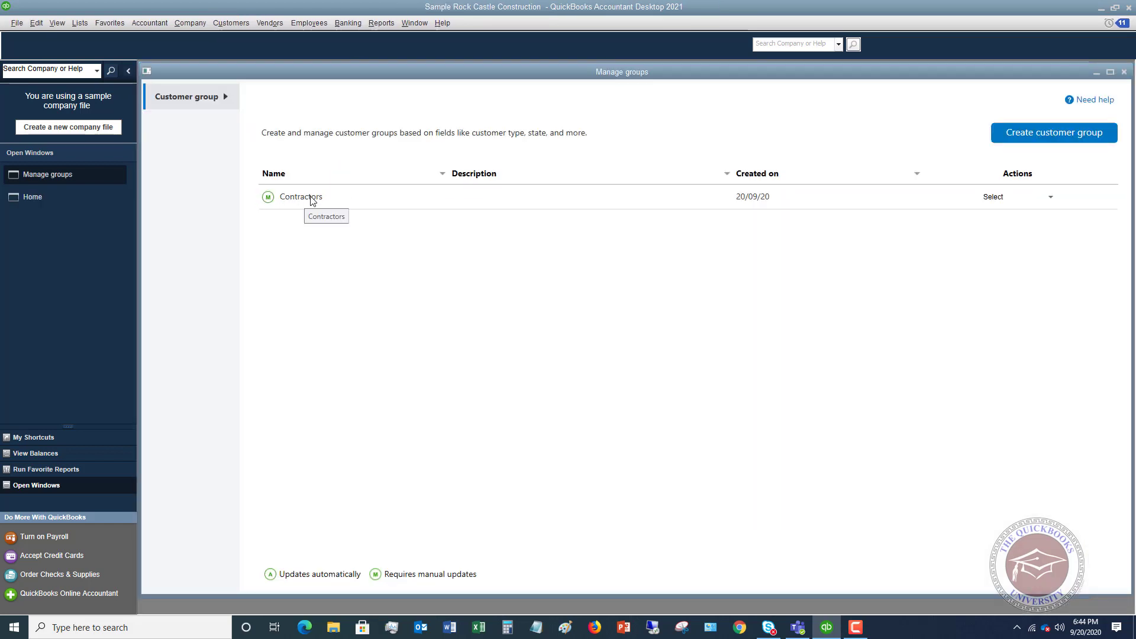
pyautogui.click(1052, 130)
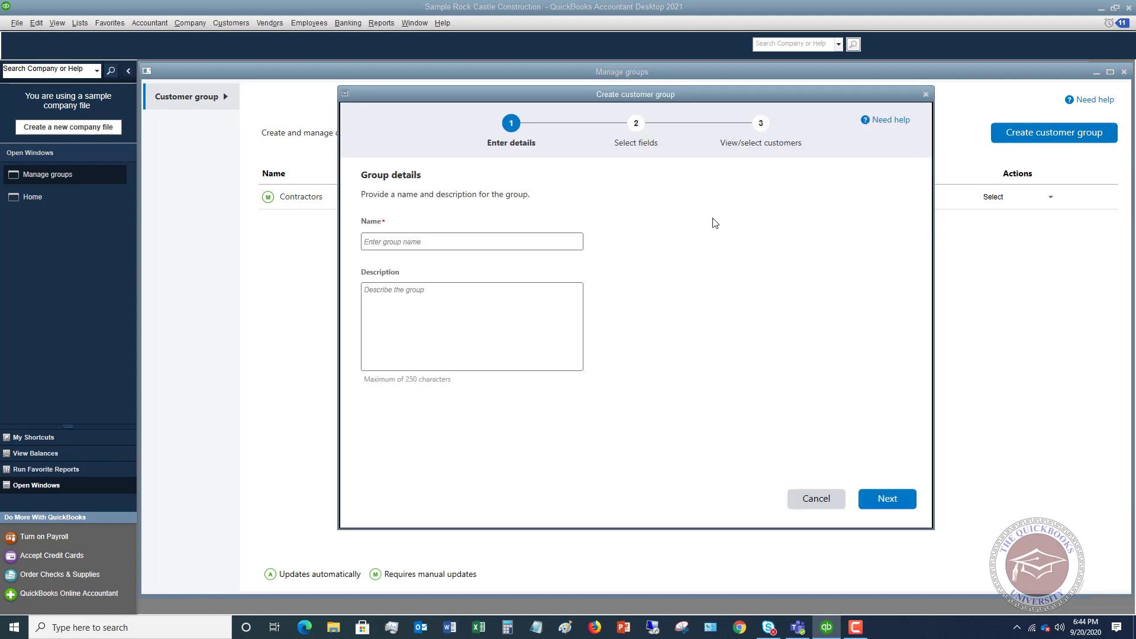
pyautogui.click(450, 240)
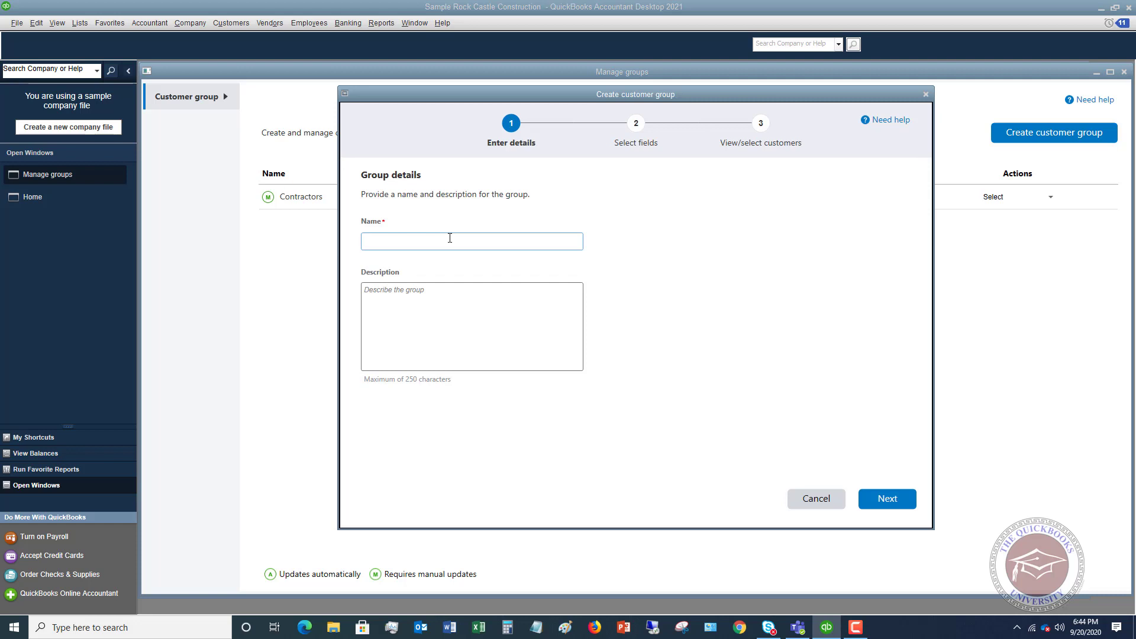
pyautogui.write('Residential')
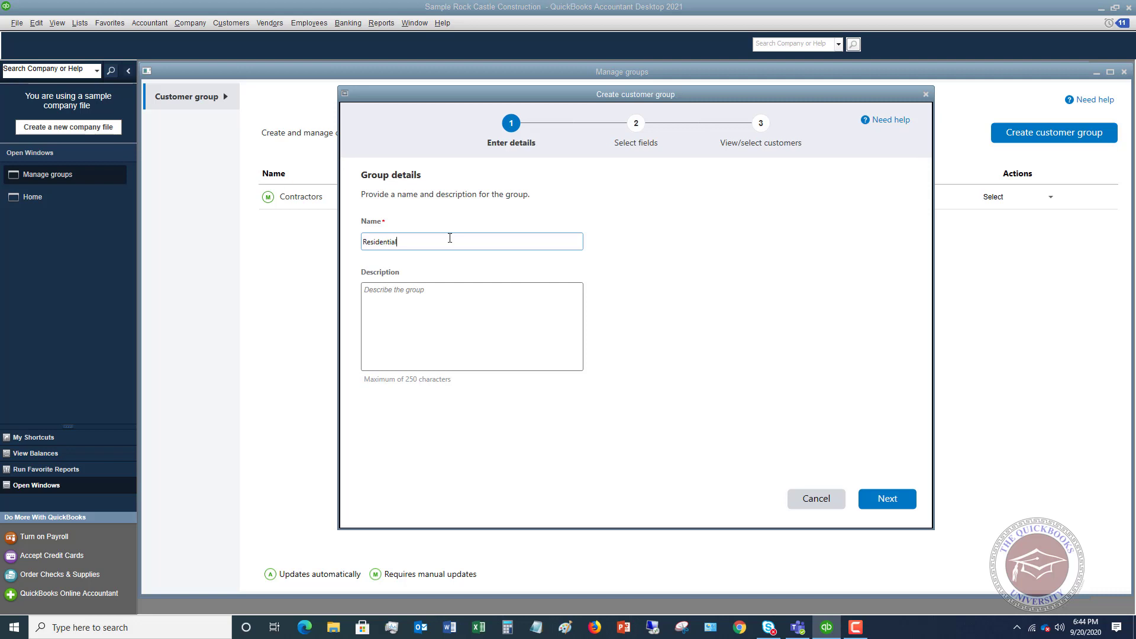
pyautogui.click(426, 293)
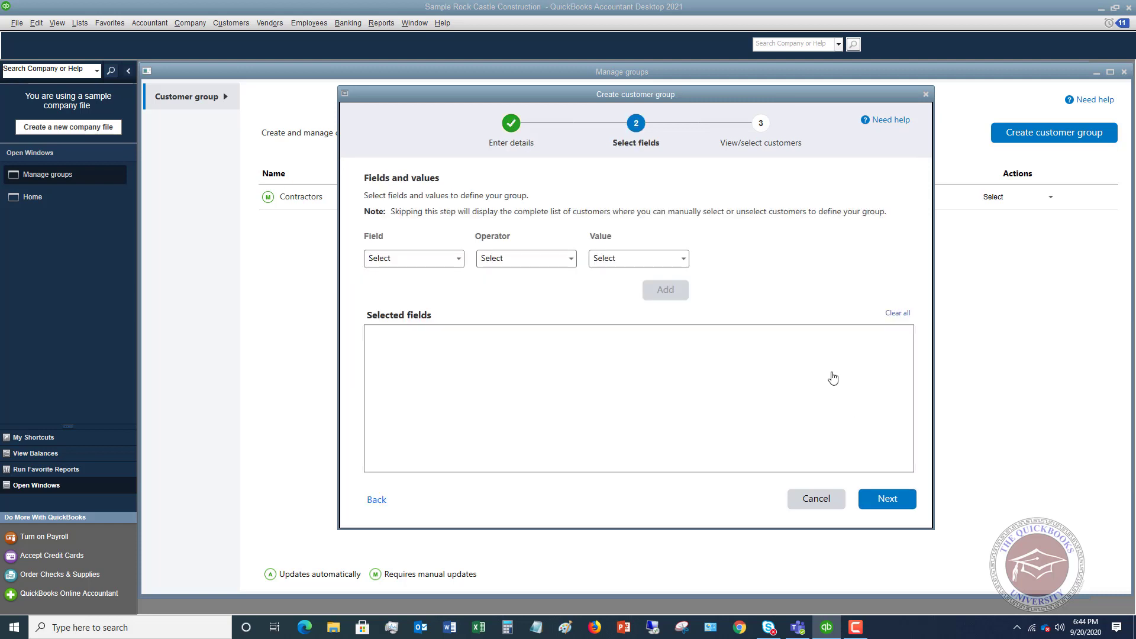
# - Add a group condition that the Open Balance is Greater Than 100.00
pyautogui.click(460, 260)
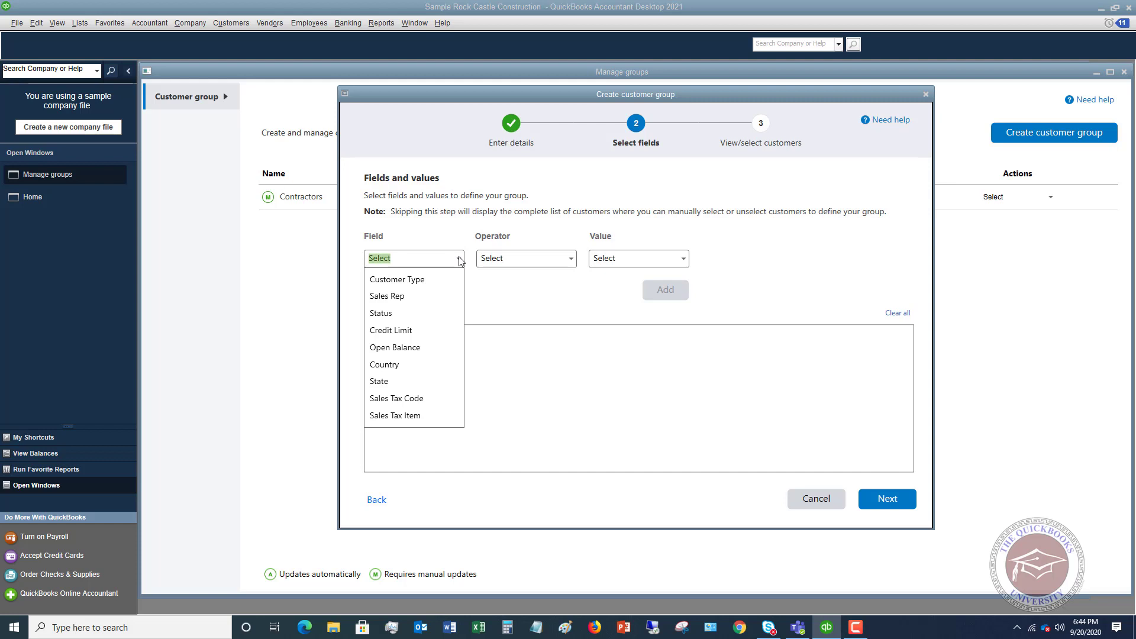
pyautogui.click(405, 351)
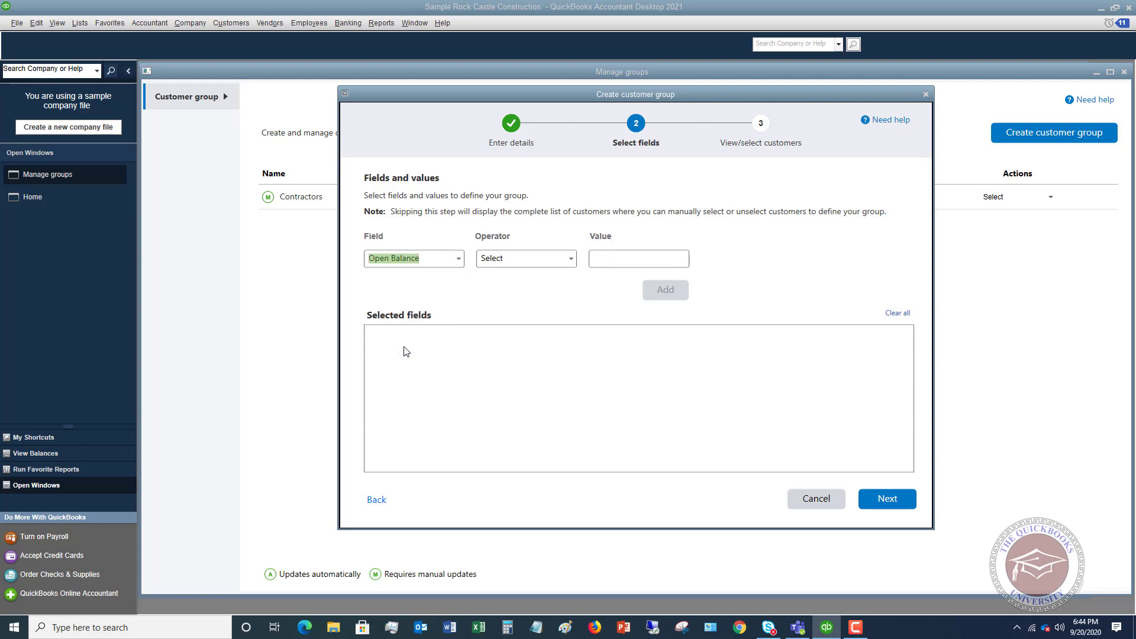
pyautogui.click(573, 258)
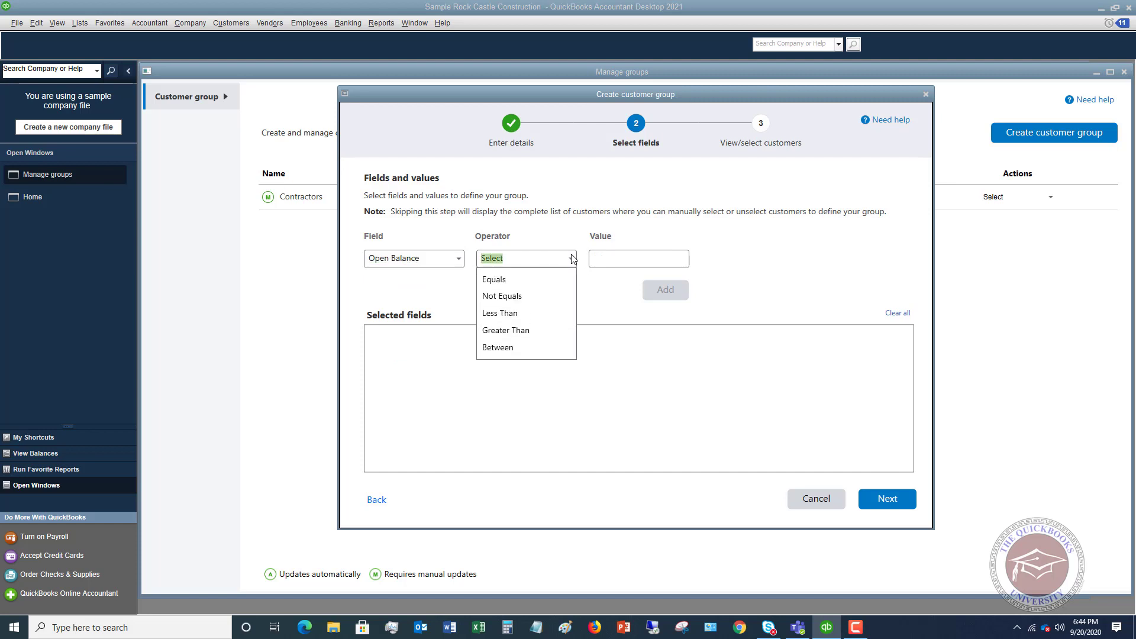
pyautogui.click(511, 332)
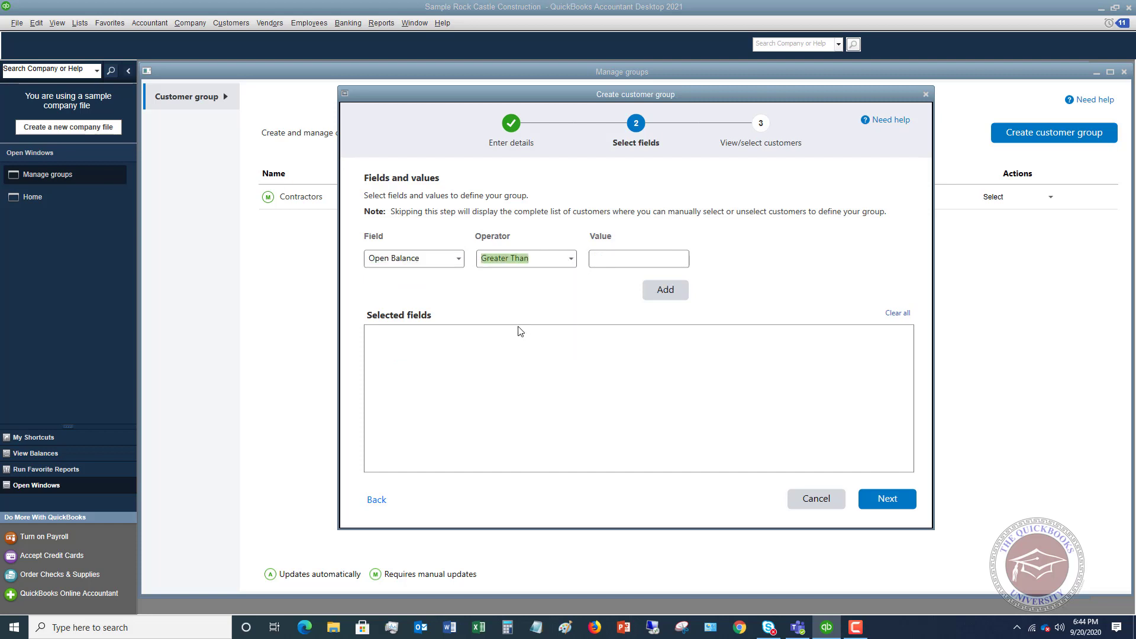
pyautogui.click(643, 263)
pyautogui.write('100.00')
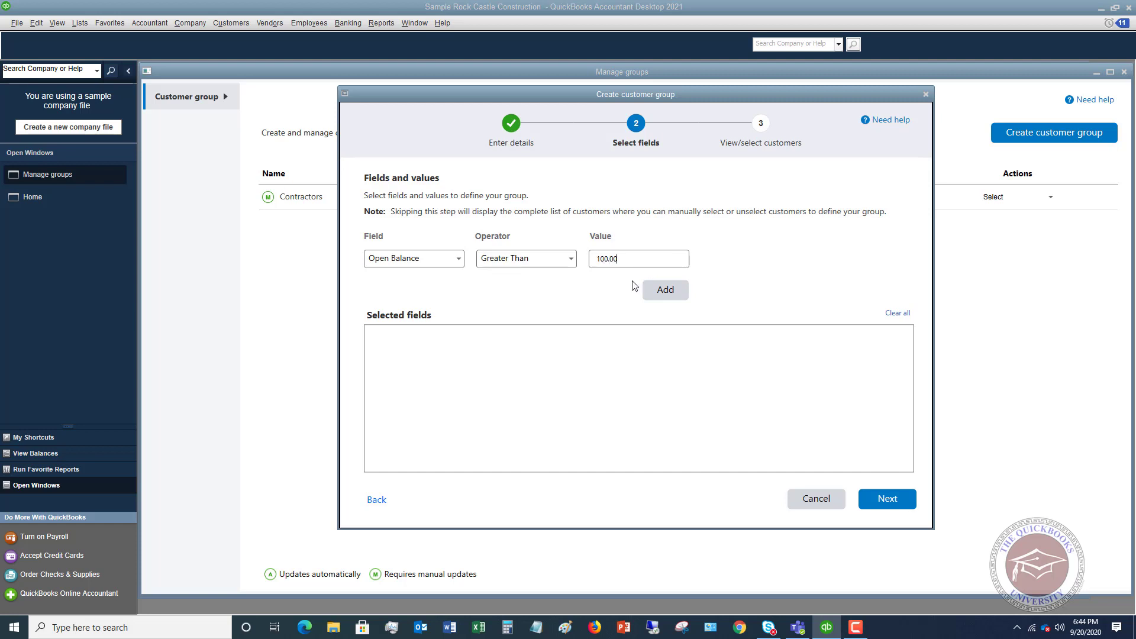
pyautogui.click(664, 290)
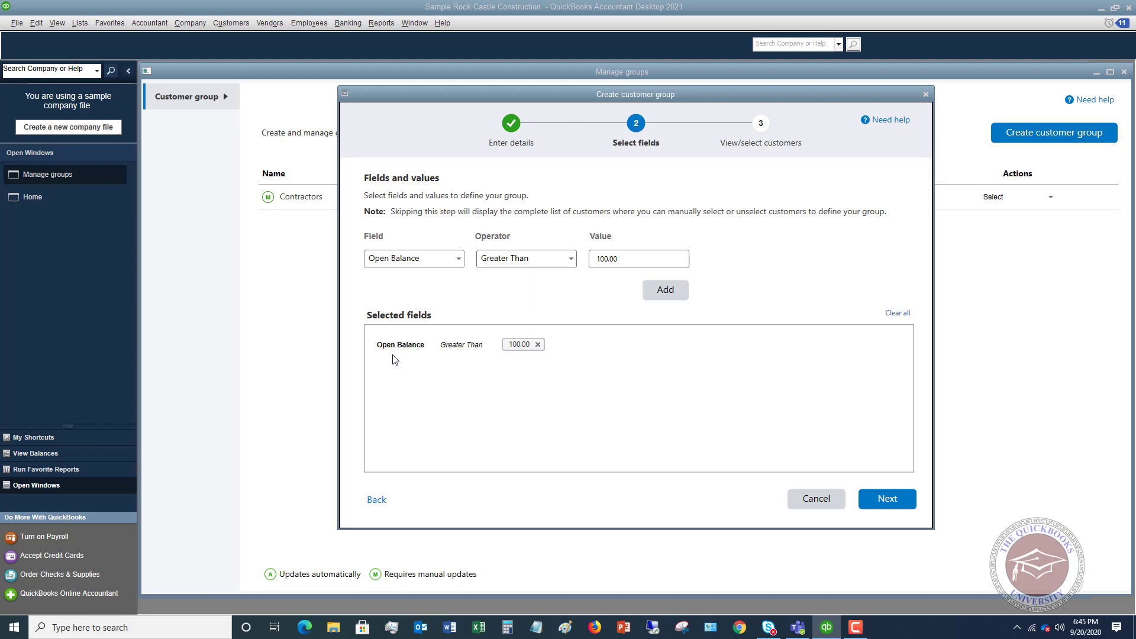
# - Add a second group condition that the Customer Type Equals Residential
pyautogui.click(459, 259)
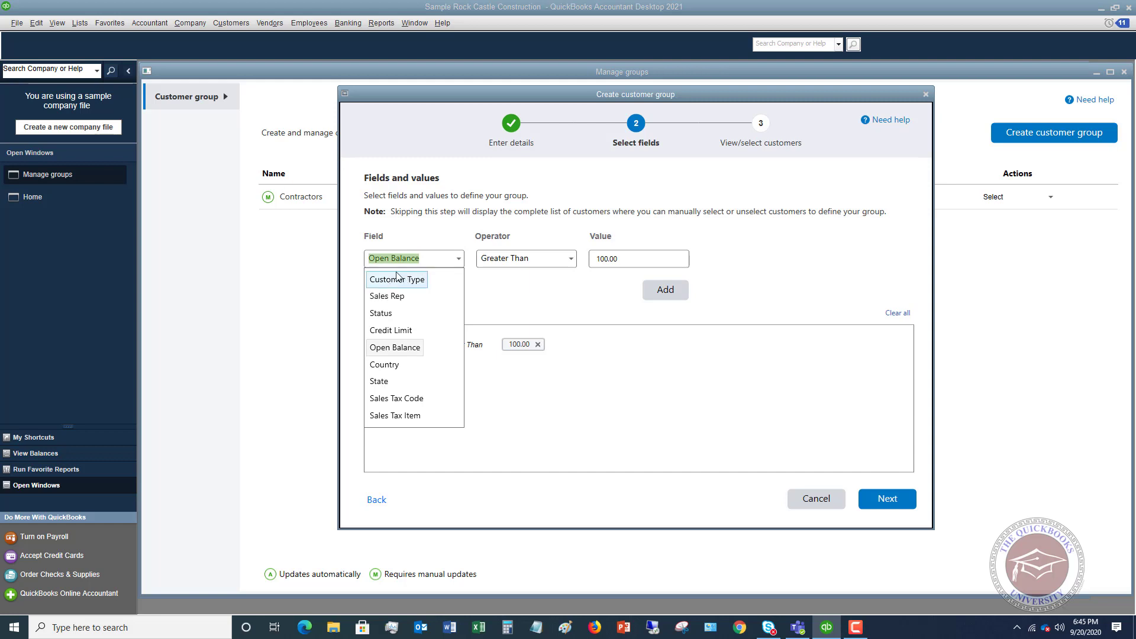
pyautogui.click(392, 278)
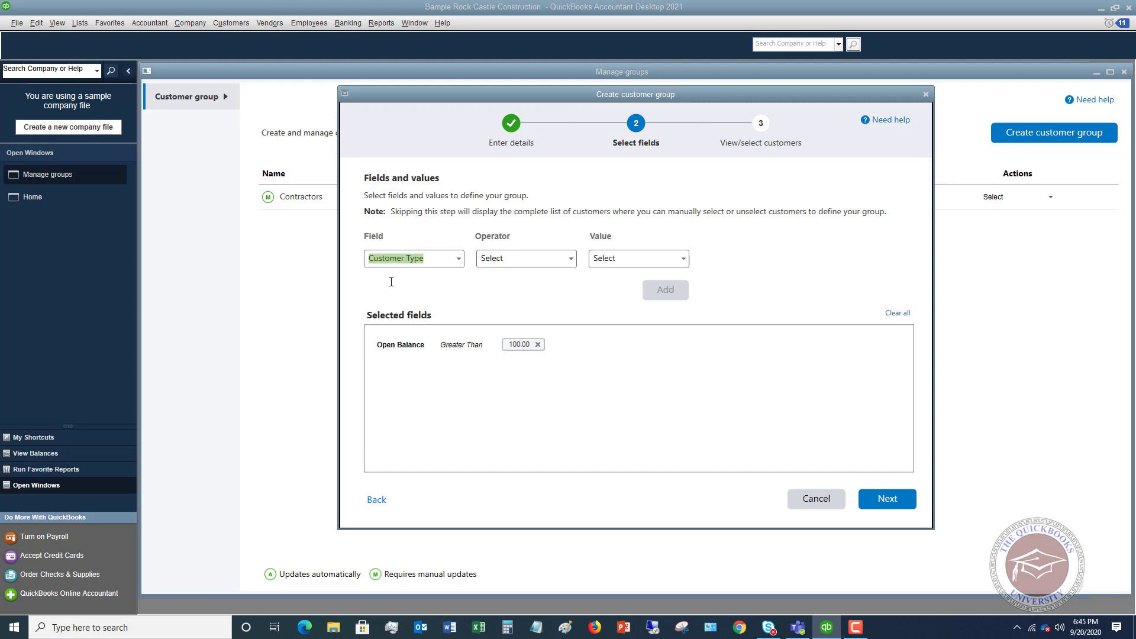
pyautogui.click(571, 258)
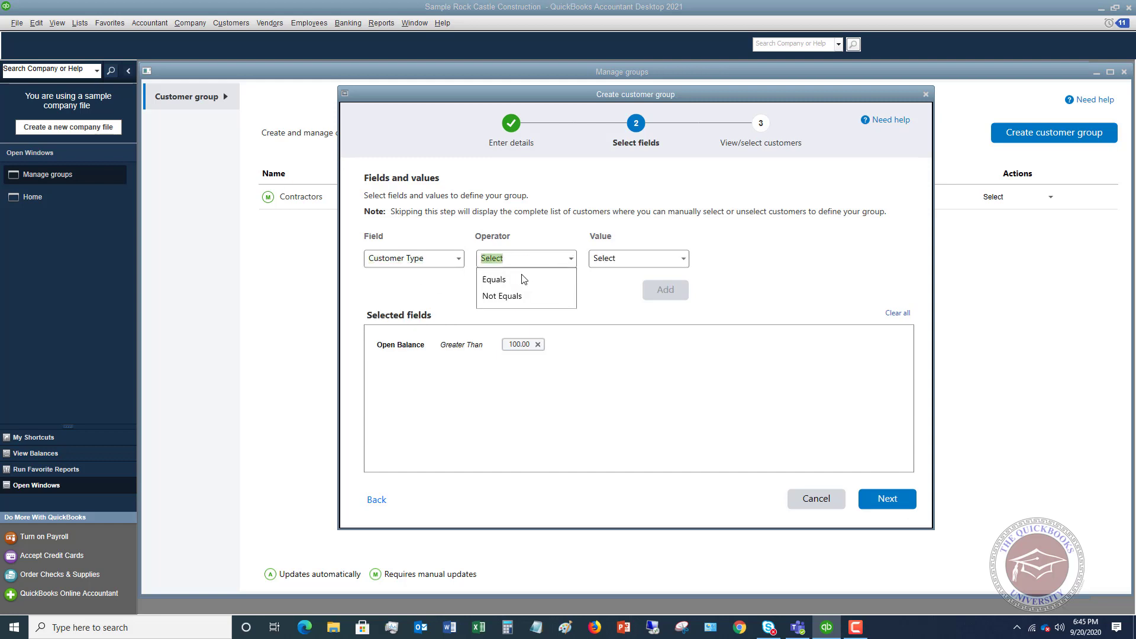
pyautogui.click(559, 283)
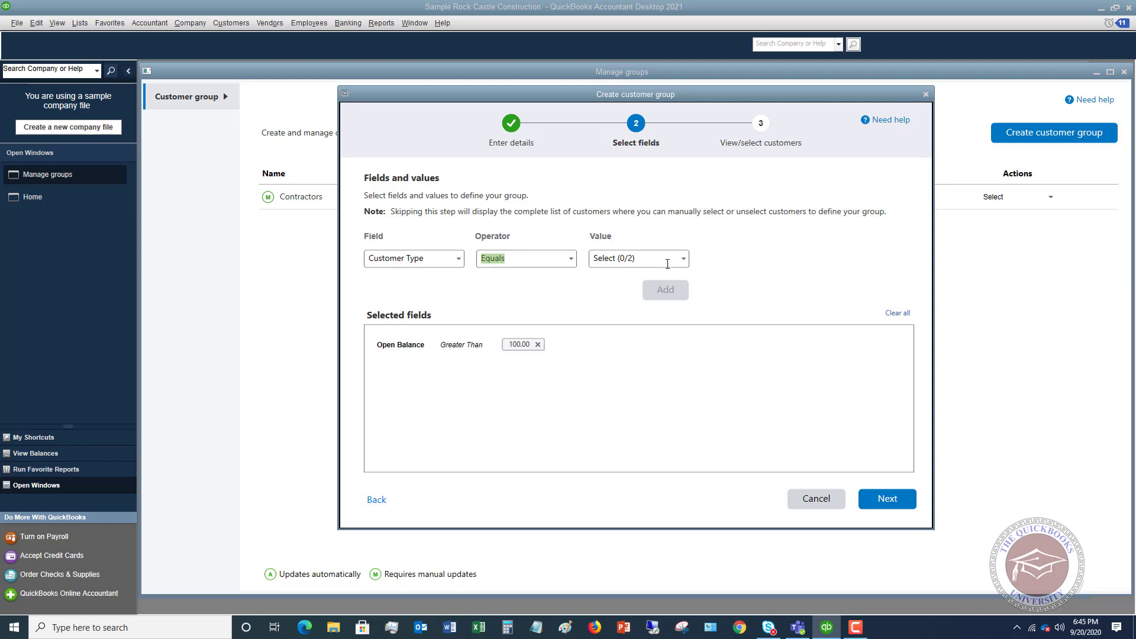
pyautogui.click(685, 259)
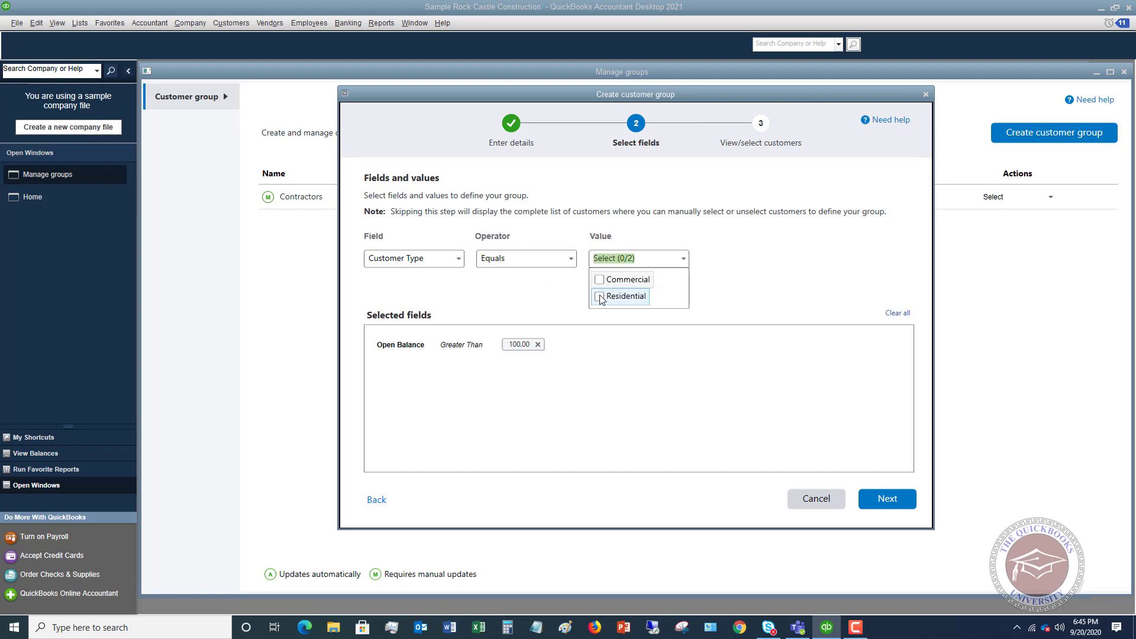
pyautogui.click(599, 297)
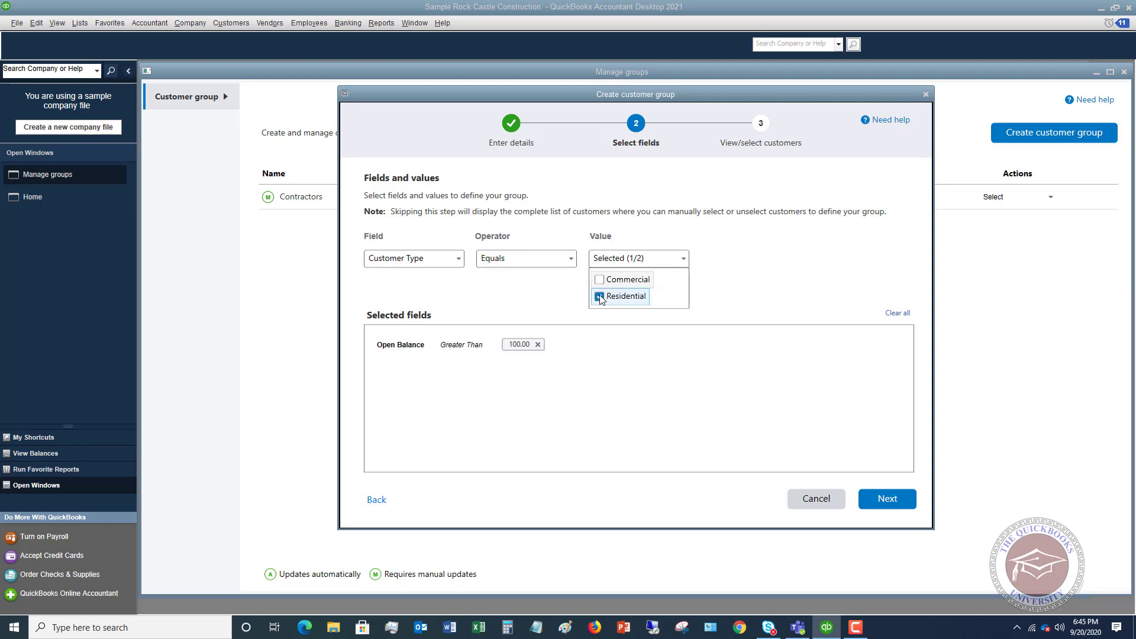
pyautogui.click(557, 297)
pyautogui.click(667, 289)
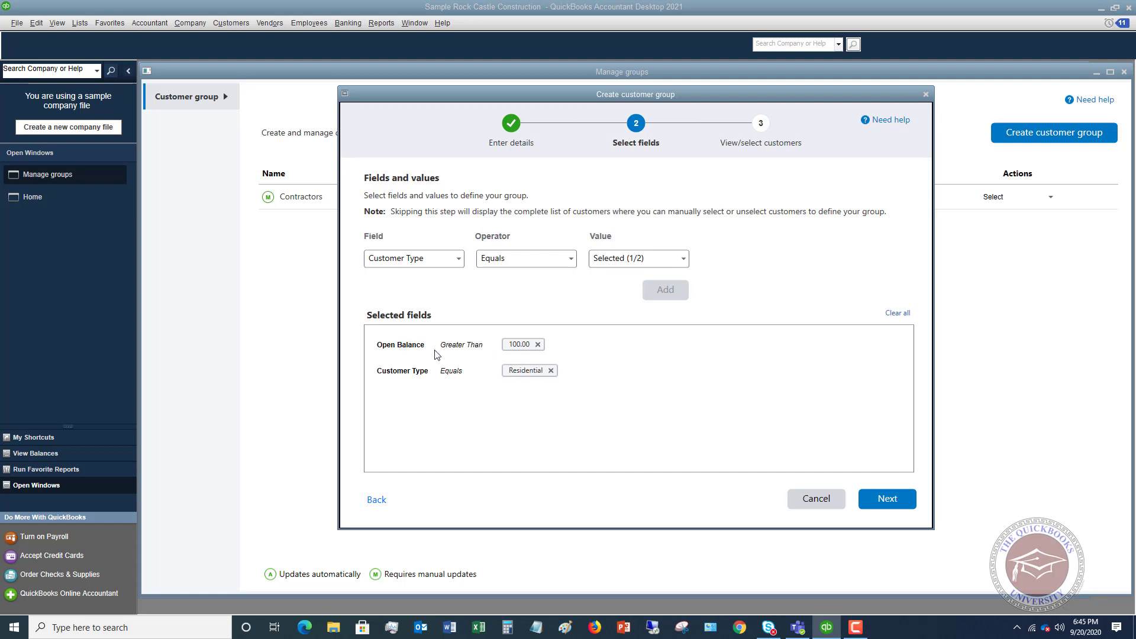
# - Continue to the customer selection stage and review the full list of customers matching the group's conditions
pyautogui.click(884, 502)
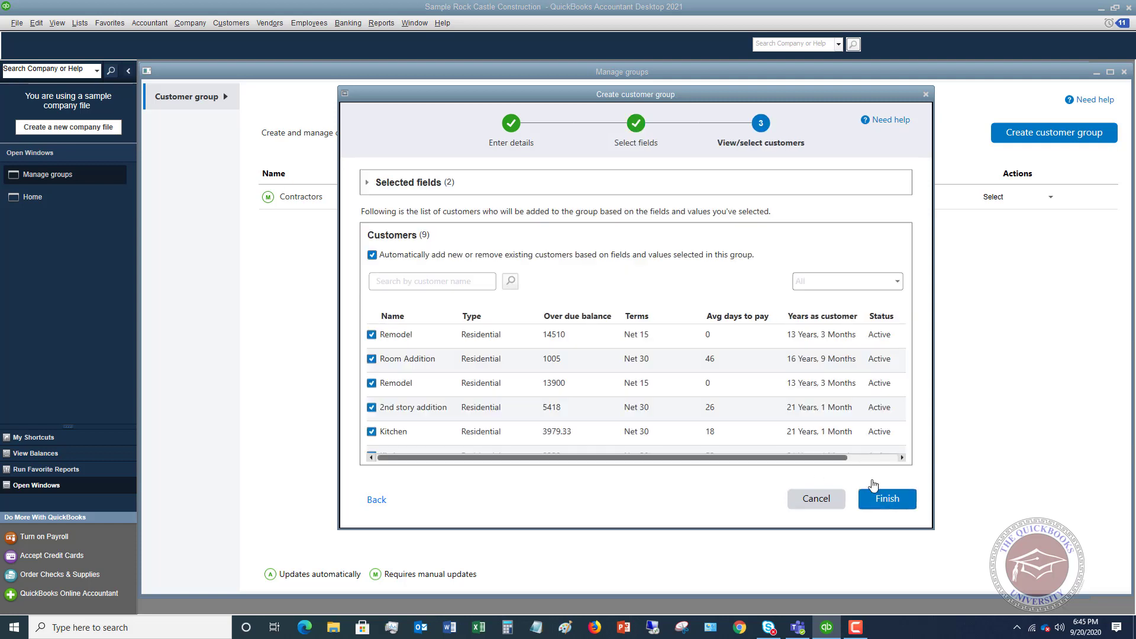
pyautogui.scroll(-1, 548, 349)
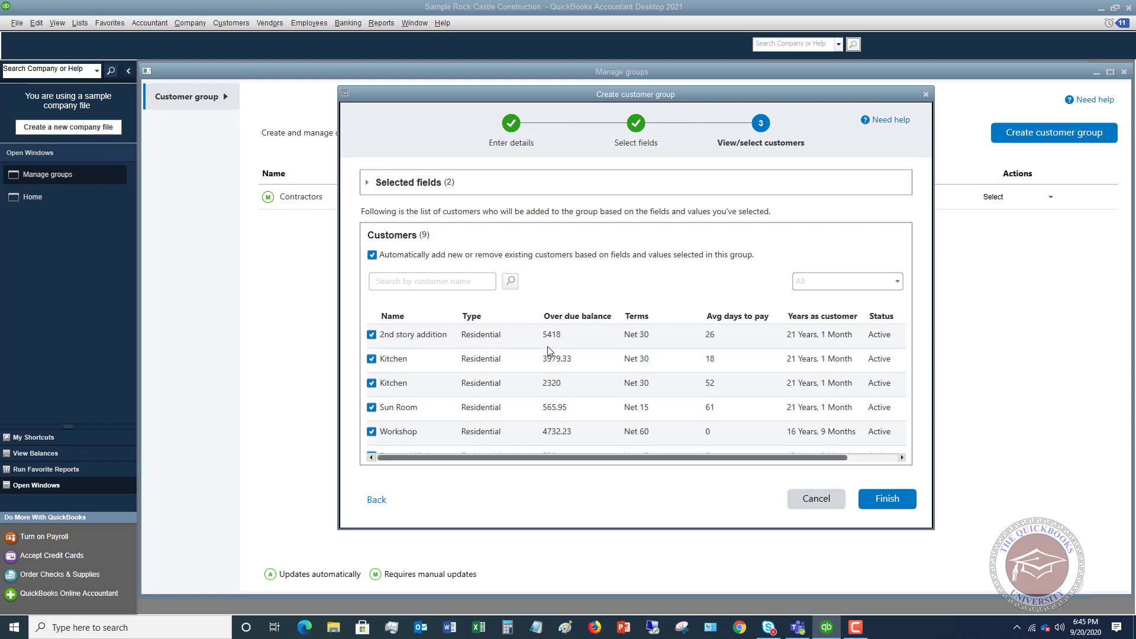
pyautogui.scroll(-1, 544, 347)
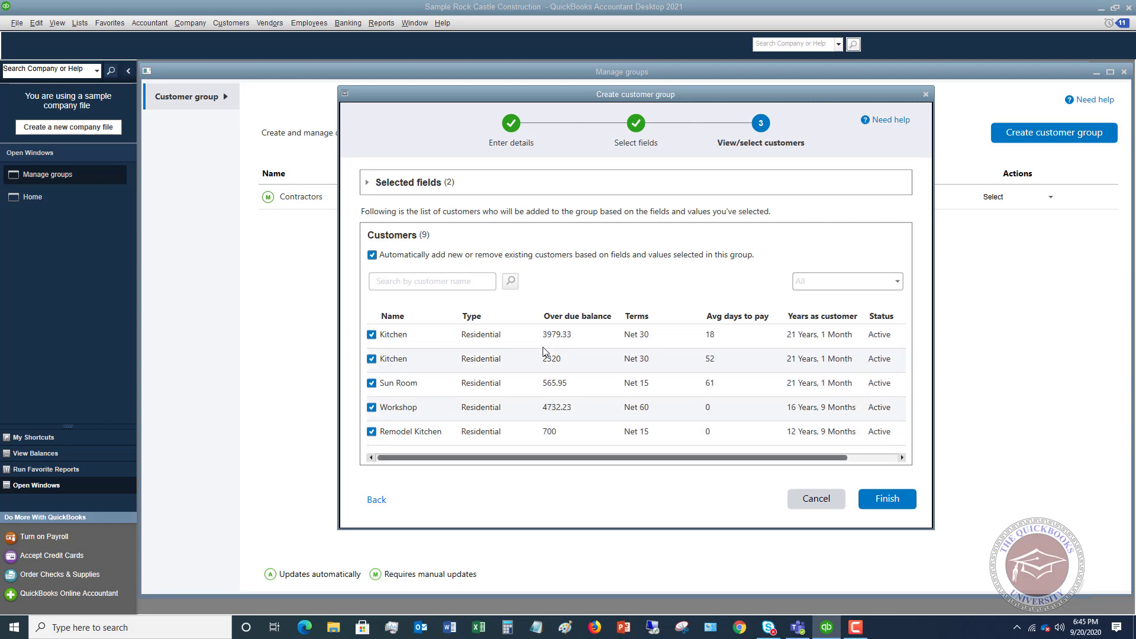
# - Finish creating the Residential customer group with all matching customers included and automatic updates left on
pyautogui.scroll(1, 541, 347)
pyautogui.scroll(1, 540, 347)
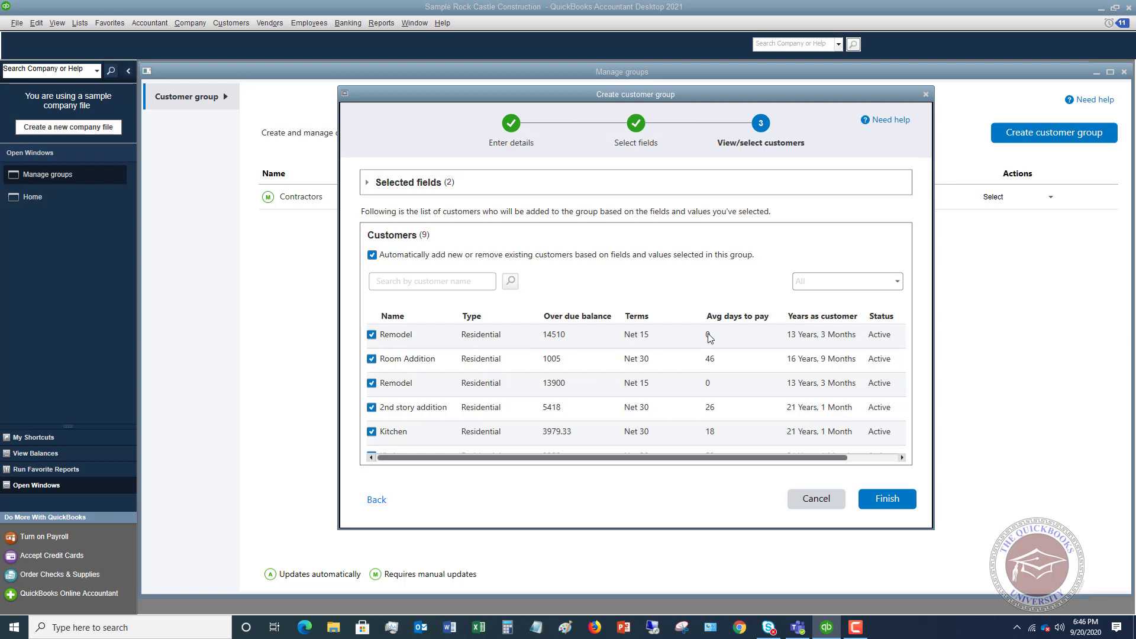
pyautogui.click(883, 500)
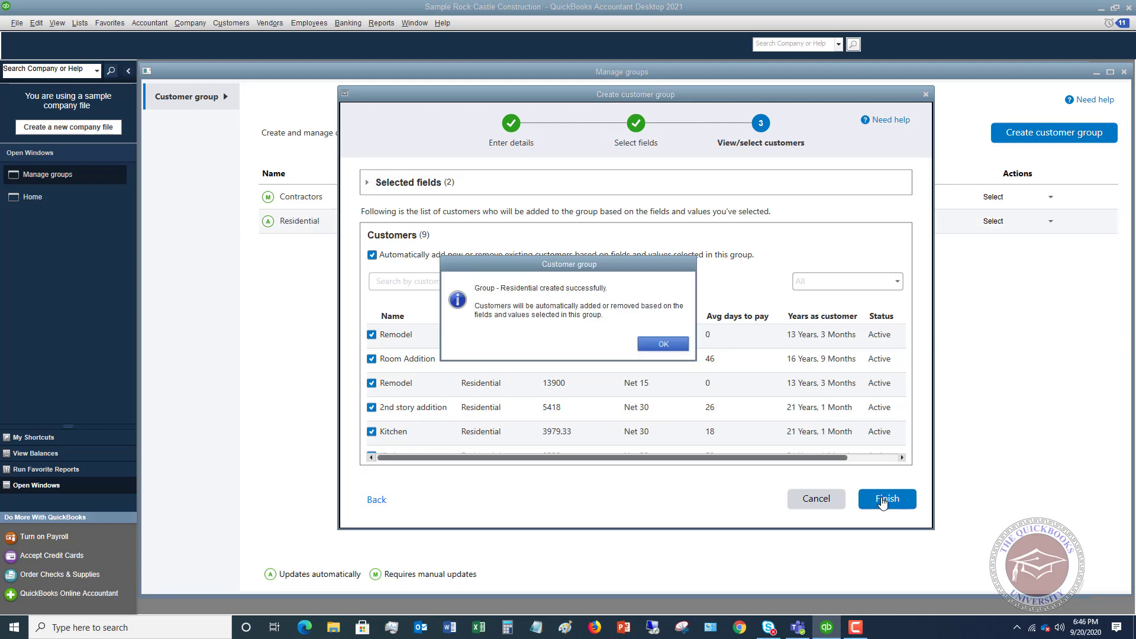
pyautogui.click(664, 345)
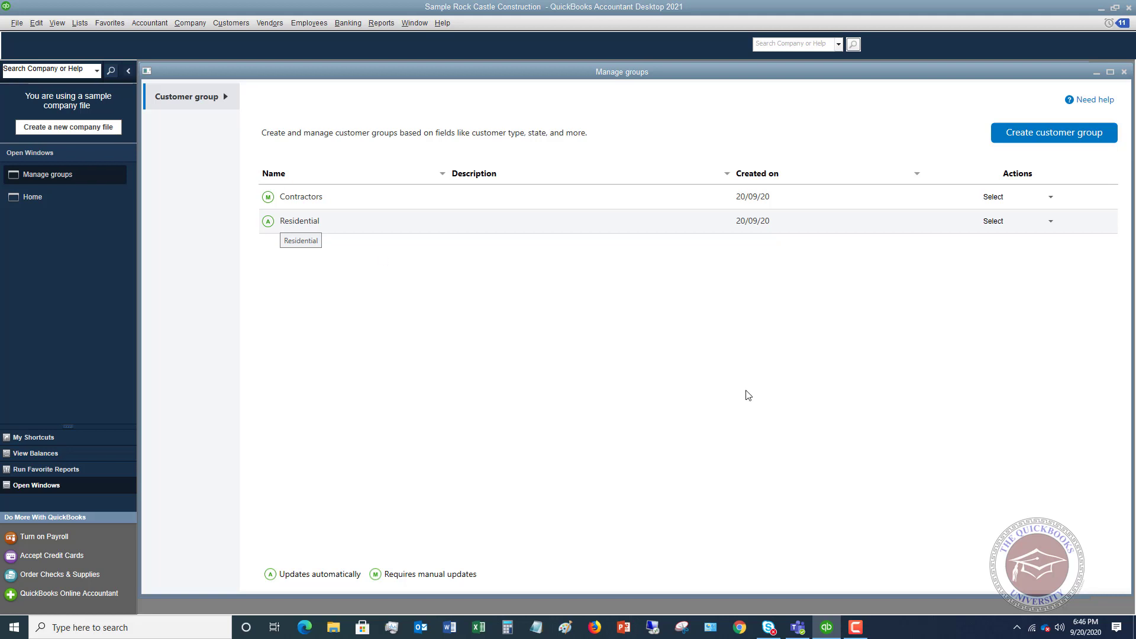
pyautogui.click(227, 23)
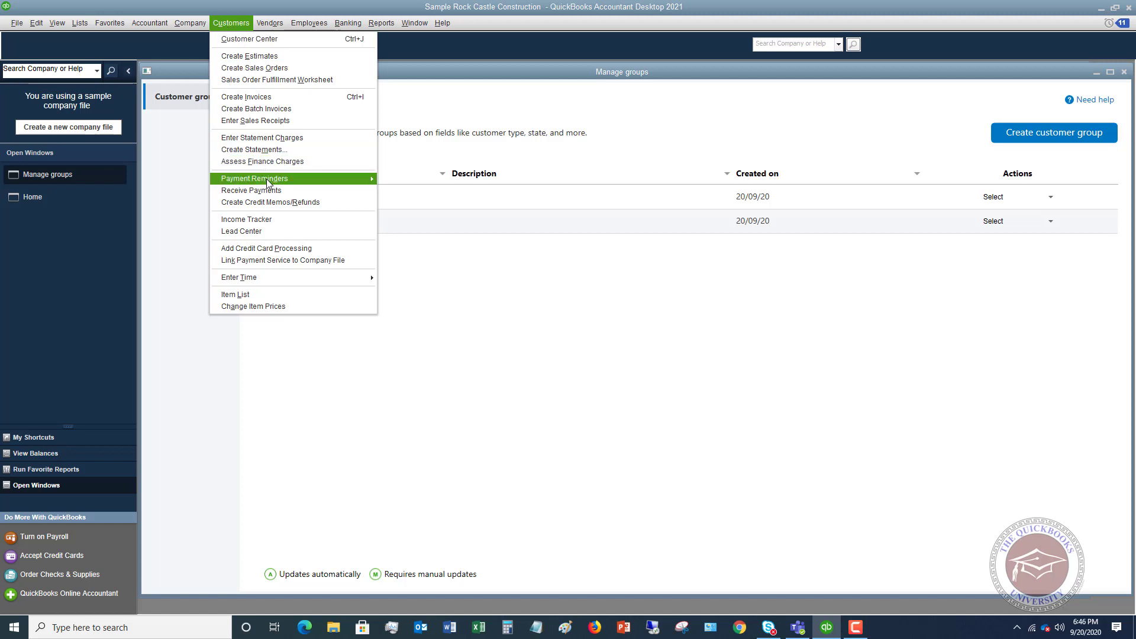
pyautogui.moveTo(270, 179)
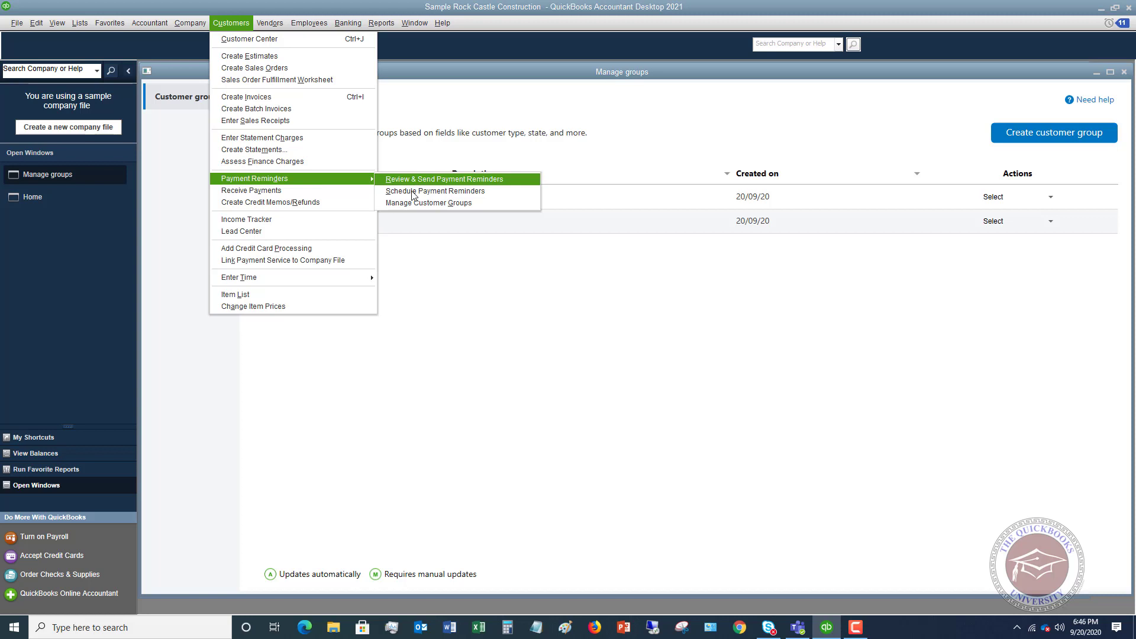
pyautogui.click(617, 281)
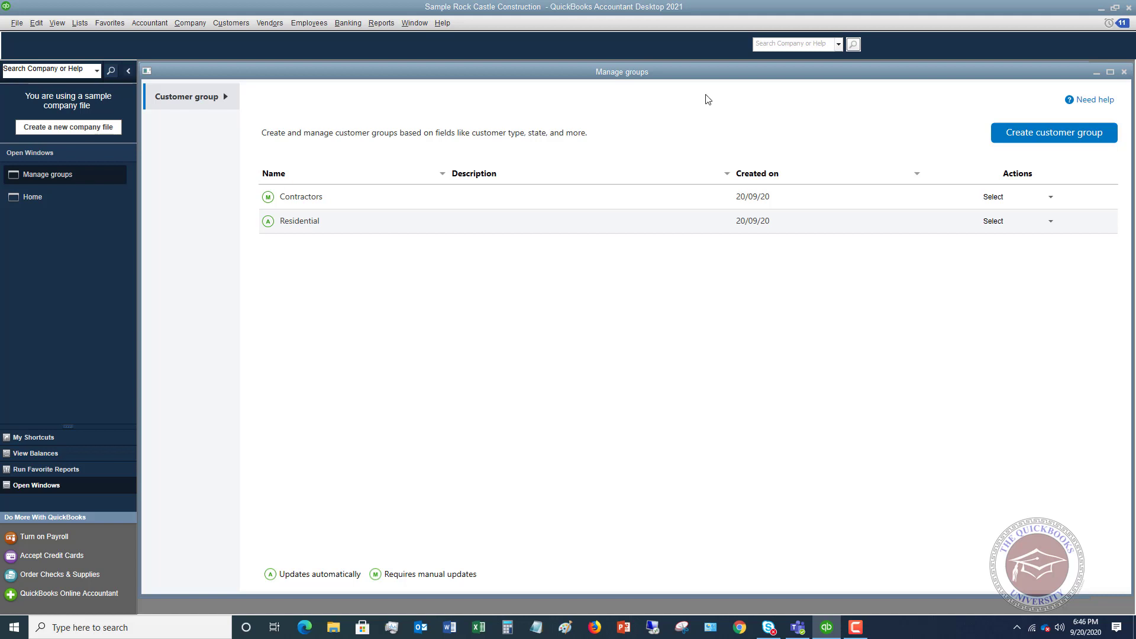
# - Close the group management window, open the payment reminder schedules and set the invoice schedule to send reminders to the Residential group
pyautogui.click(1124, 71)
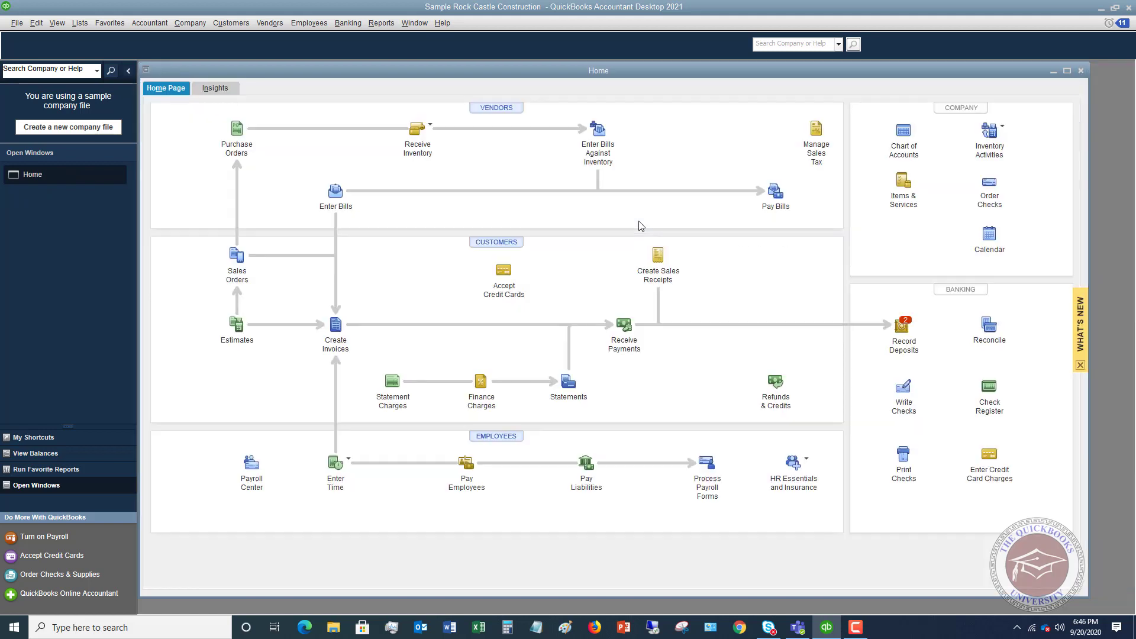
pyautogui.click(230, 24)
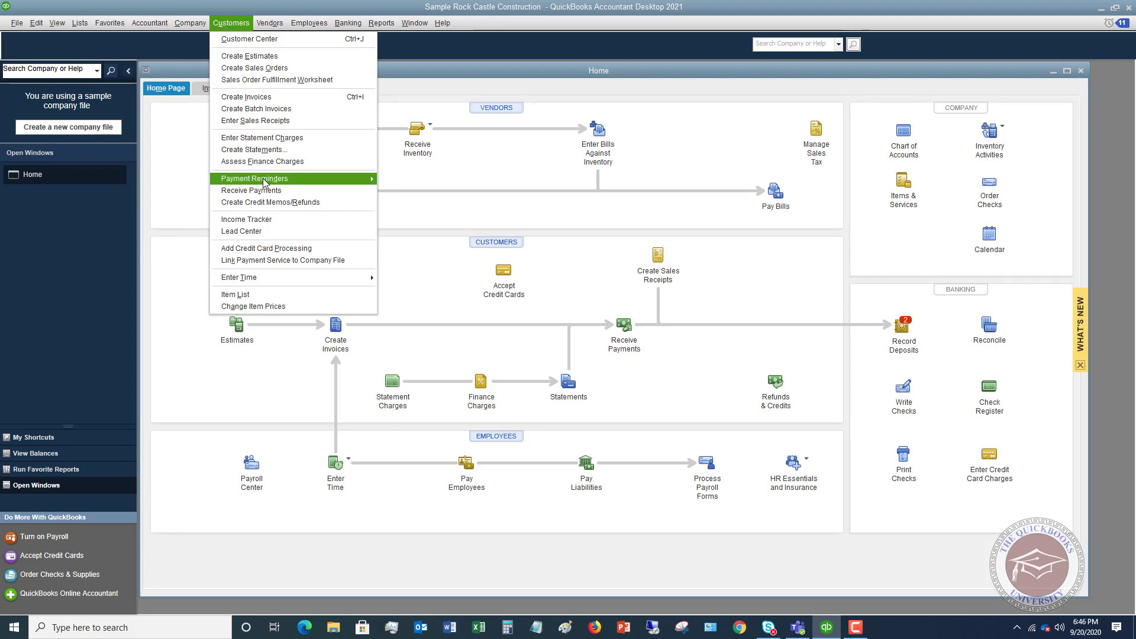
pyautogui.moveTo(264, 182)
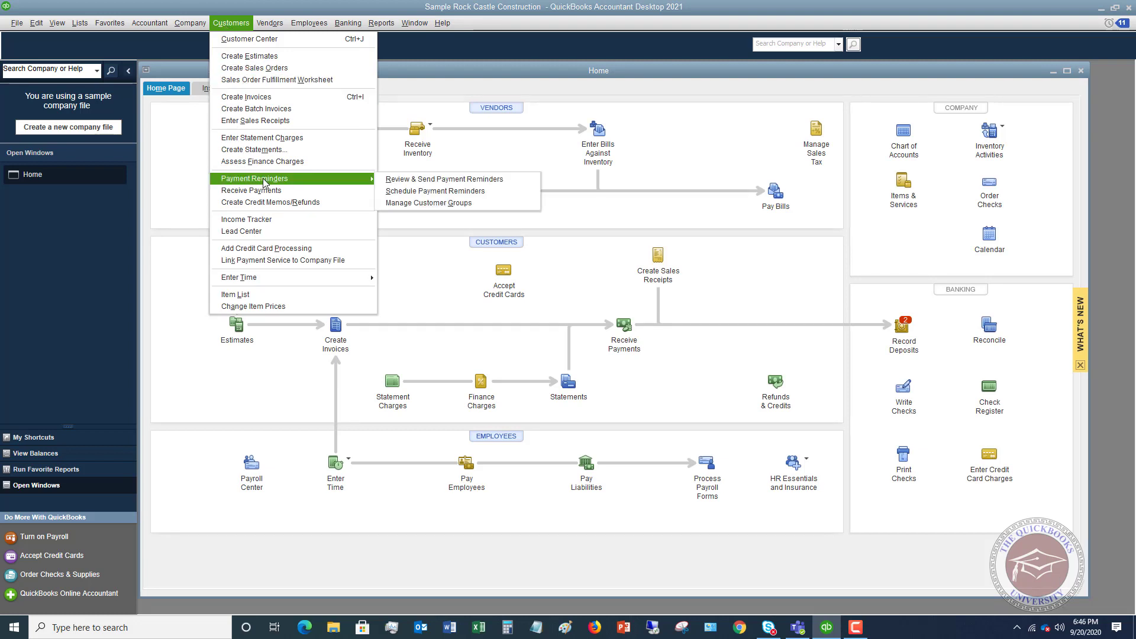
pyautogui.click(403, 193)
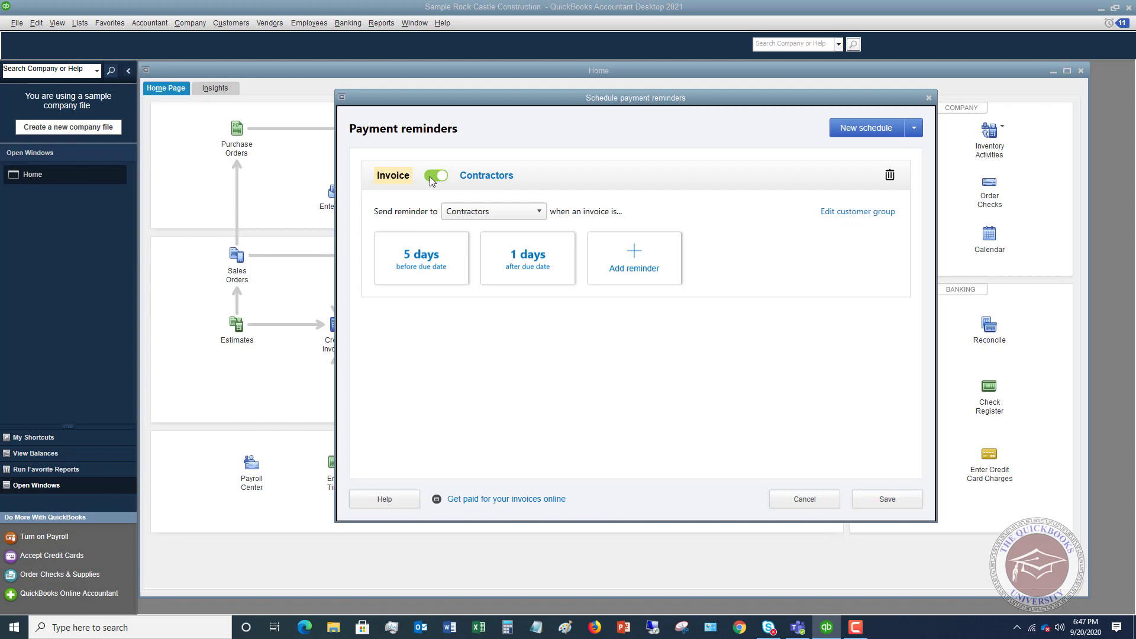
pyautogui.click(539, 212)
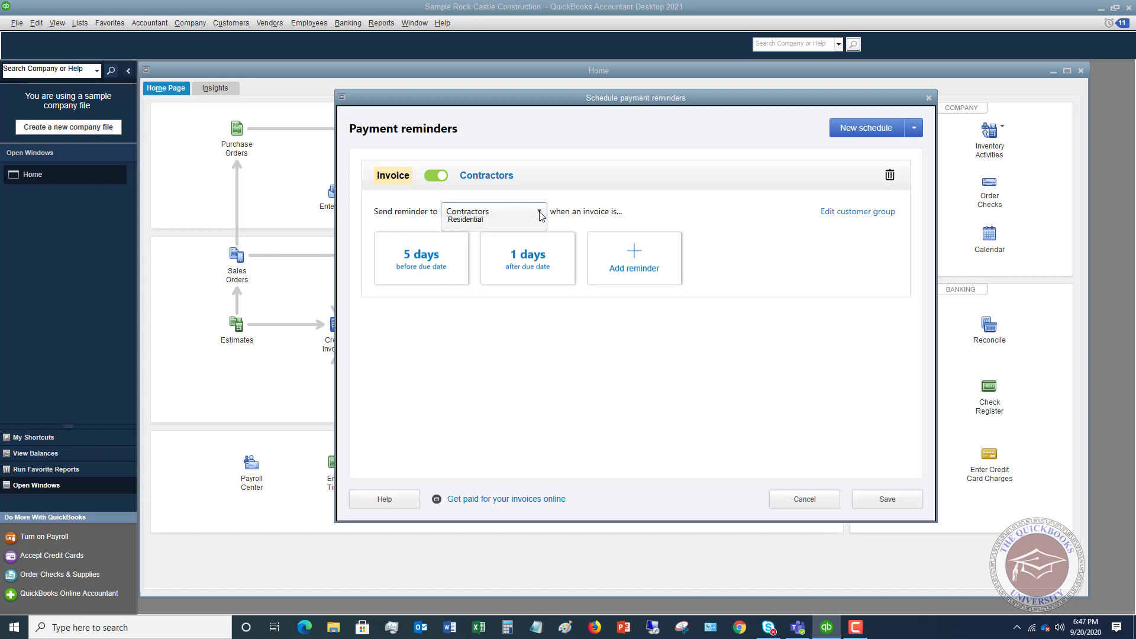
pyautogui.click(467, 257)
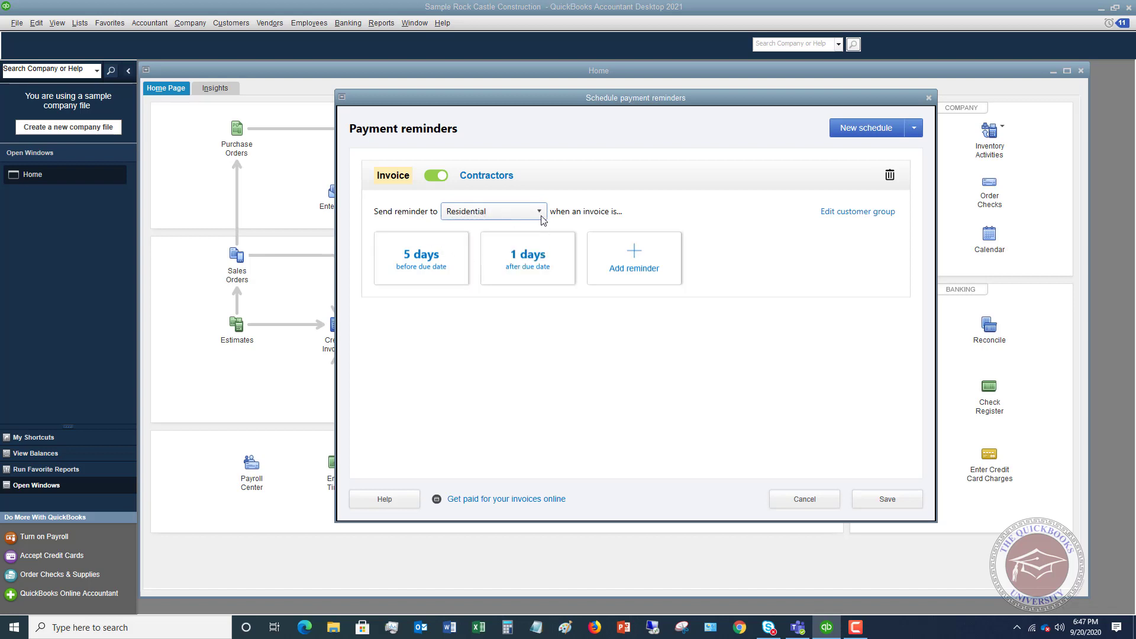
# - Review the email messages of the invoice reminders sent 5 days before and 1 day after the due date, leaving the schedule enabled
pyautogui.click(421, 264)
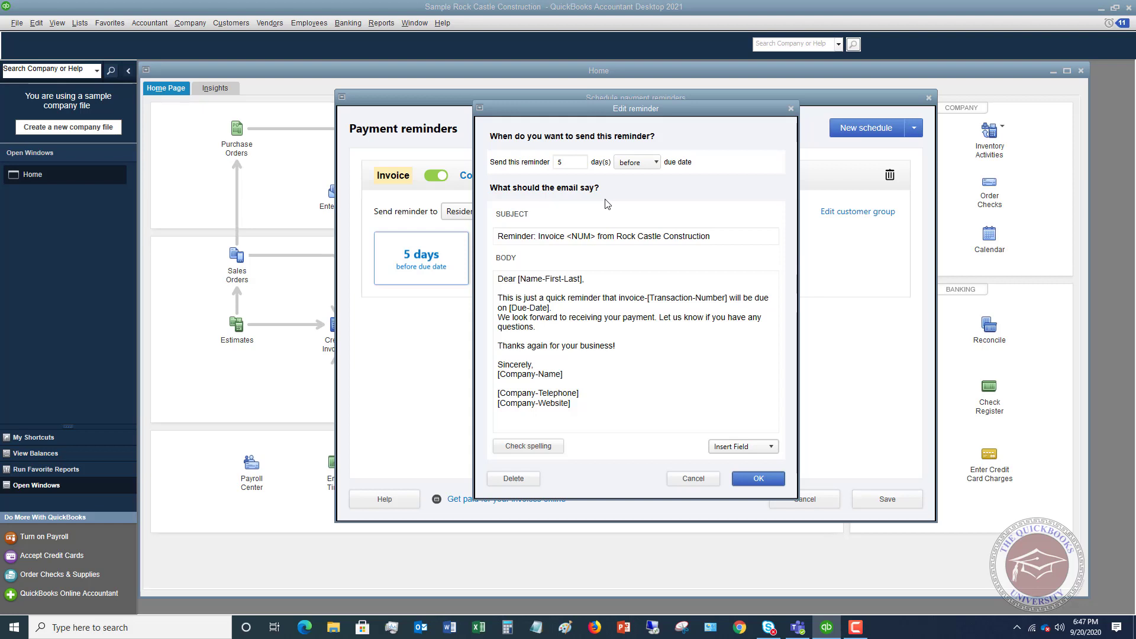
pyautogui.click(533, 235)
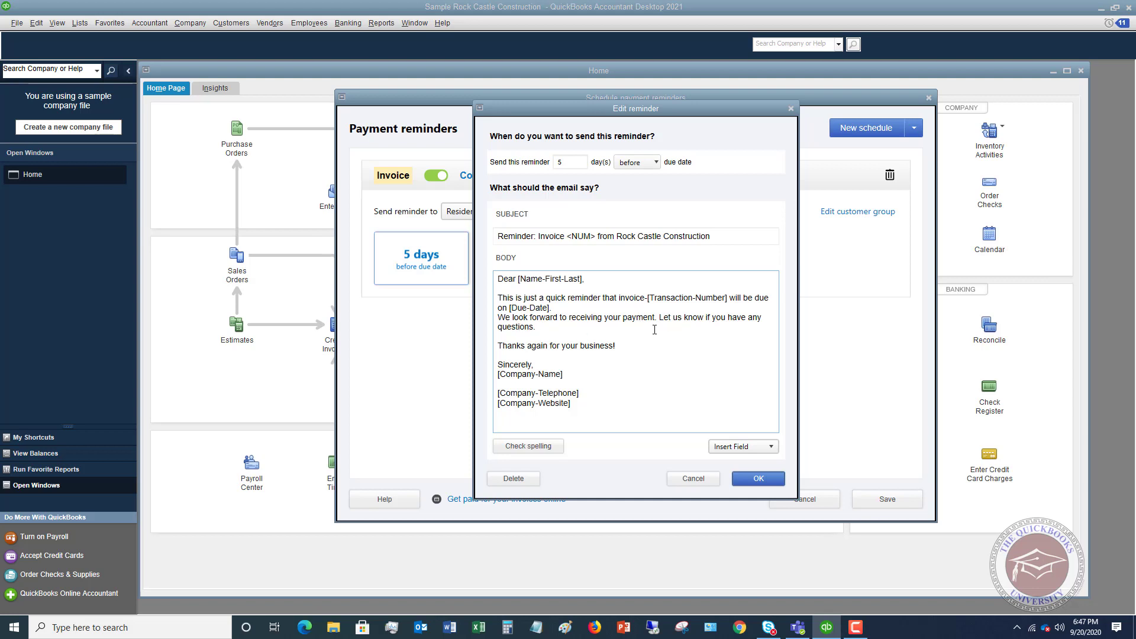
pyautogui.click(760, 480)
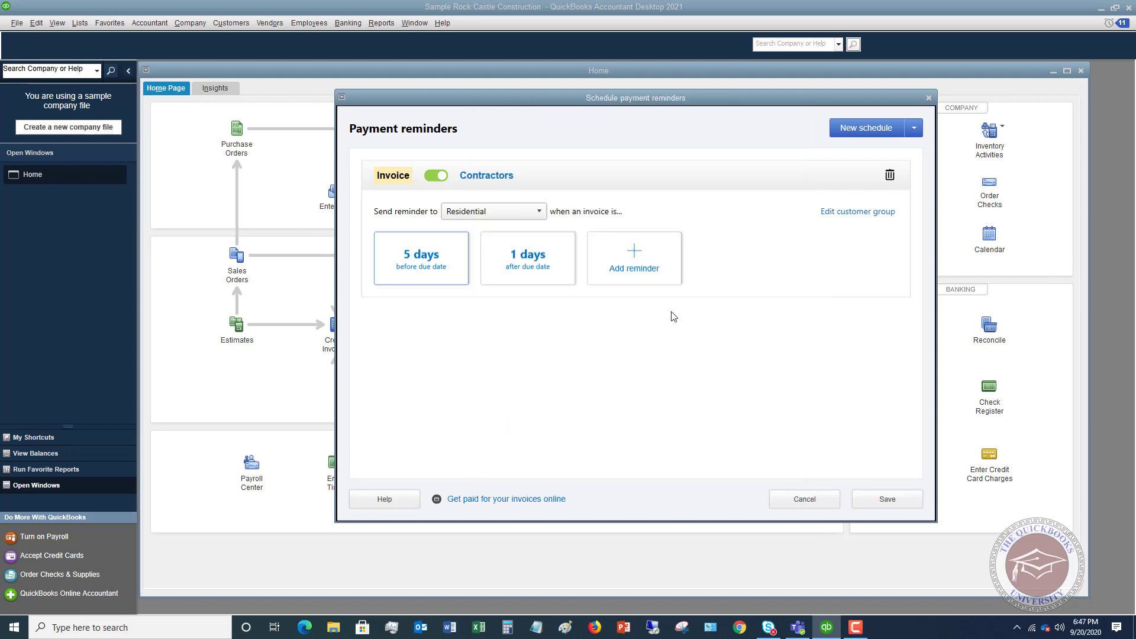
pyautogui.click(532, 262)
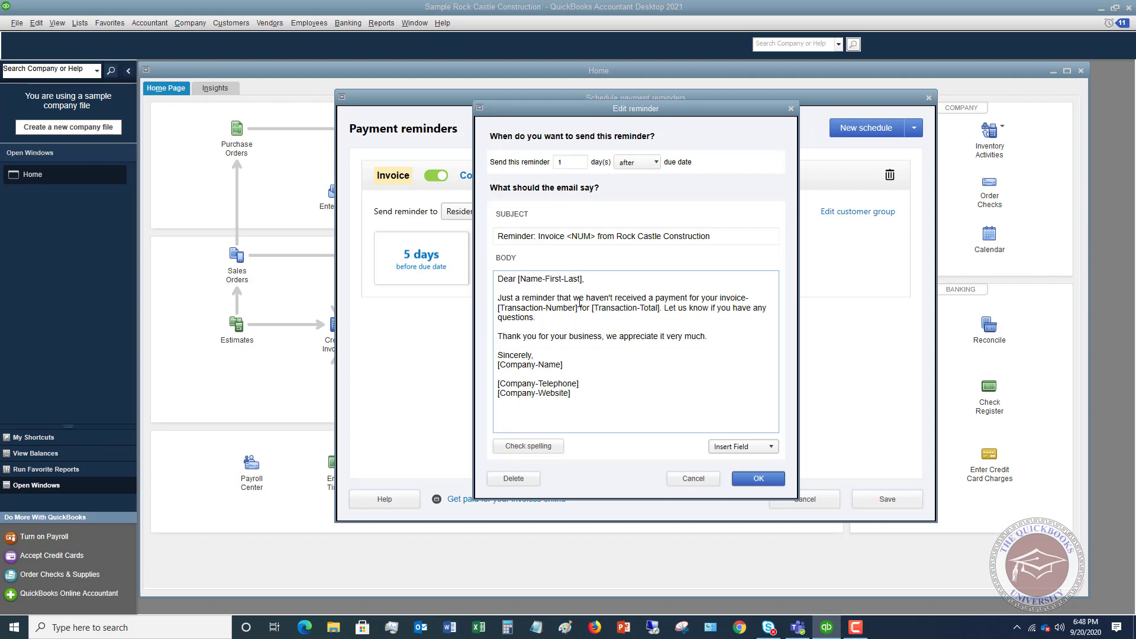
pyautogui.click(764, 475)
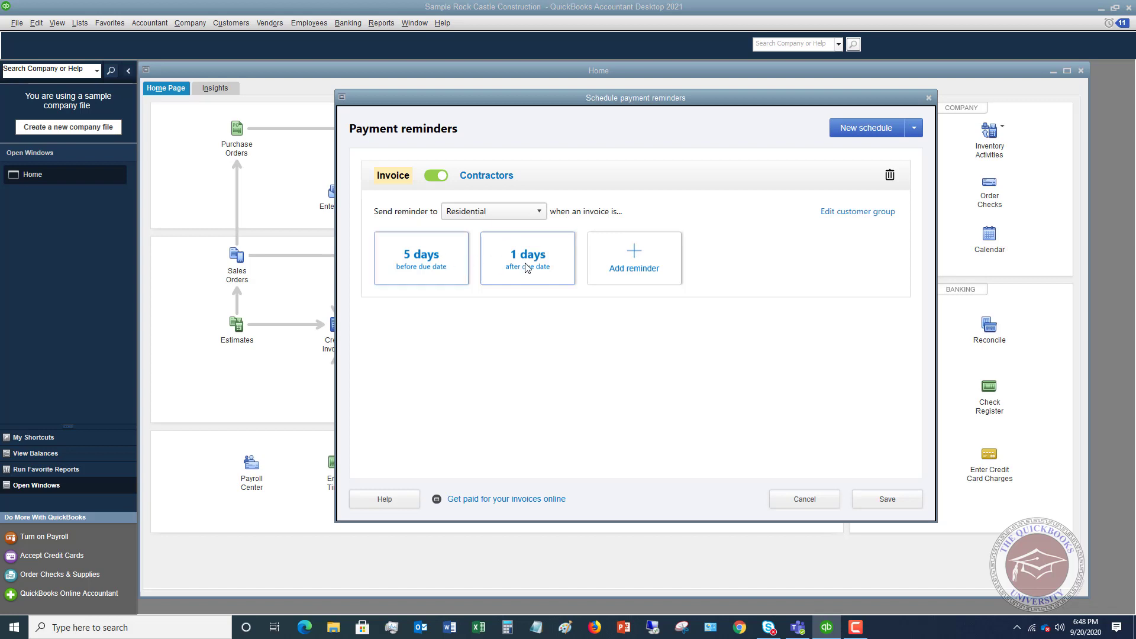
pyautogui.click(442, 179)
pyautogui.click(442, 180)
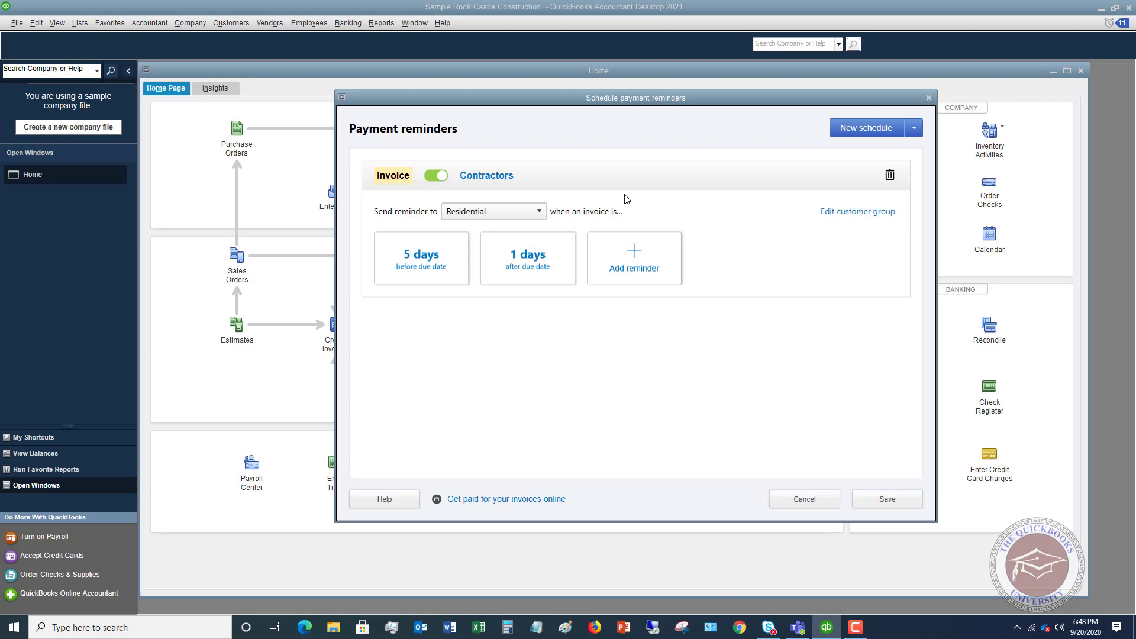
# - Add a new statement reminder schedule for the Residential customer group
pyautogui.click(866, 130)
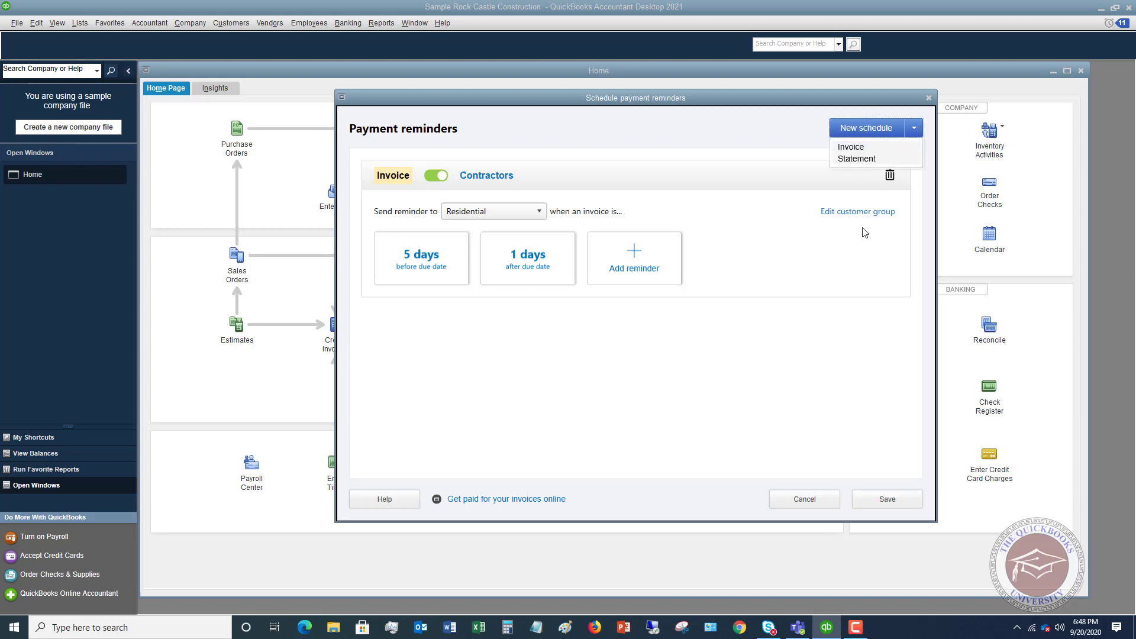
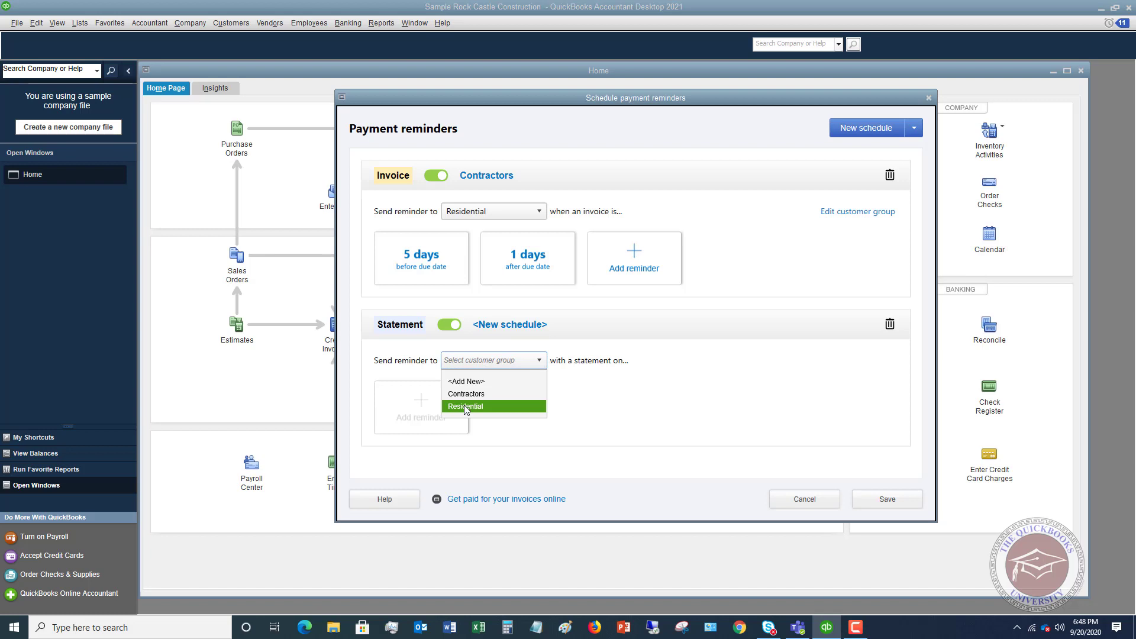
pyautogui.click(466, 408)
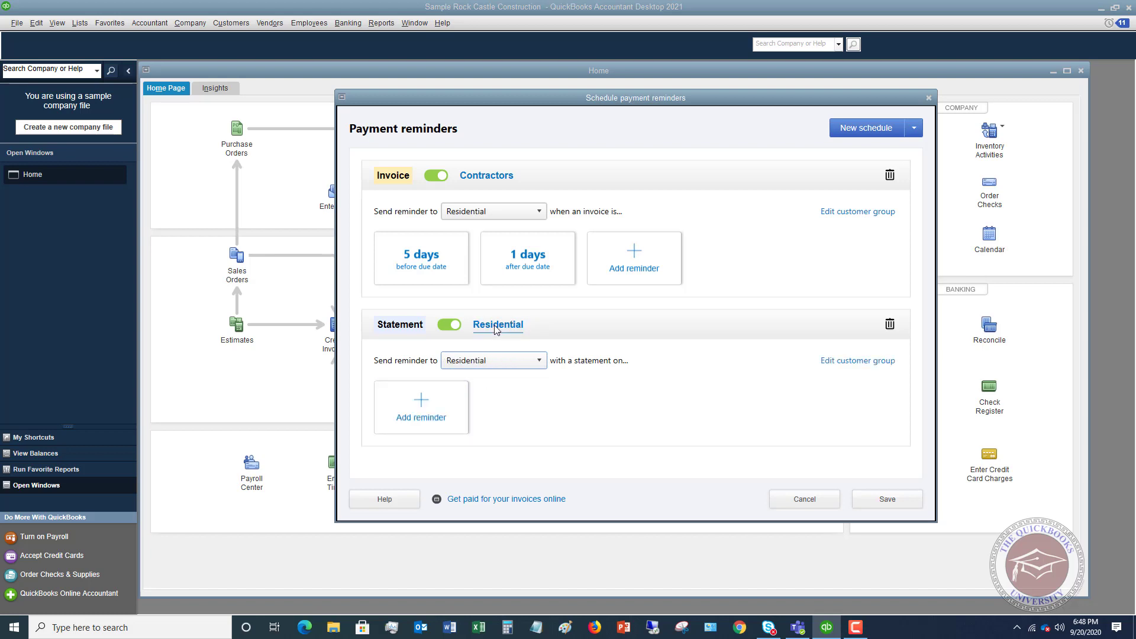
# - Start a reminder for the Residential statement schedule on day 30 of every month with the statement period all to-date
pyautogui.click(422, 404)
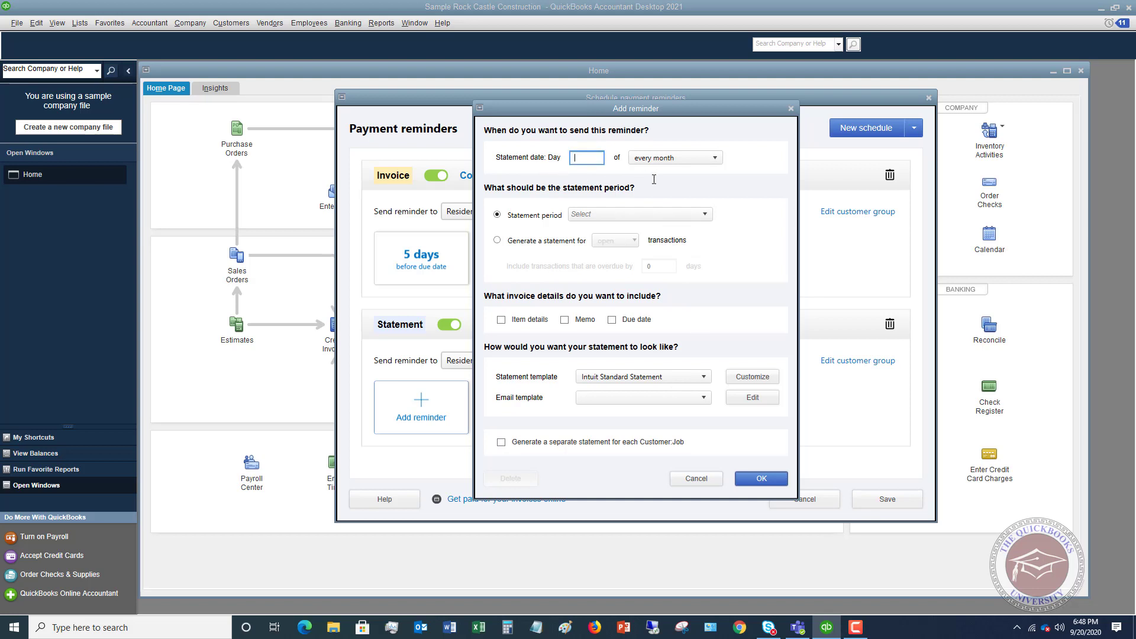
pyautogui.write('30')
pyautogui.click(707, 214)
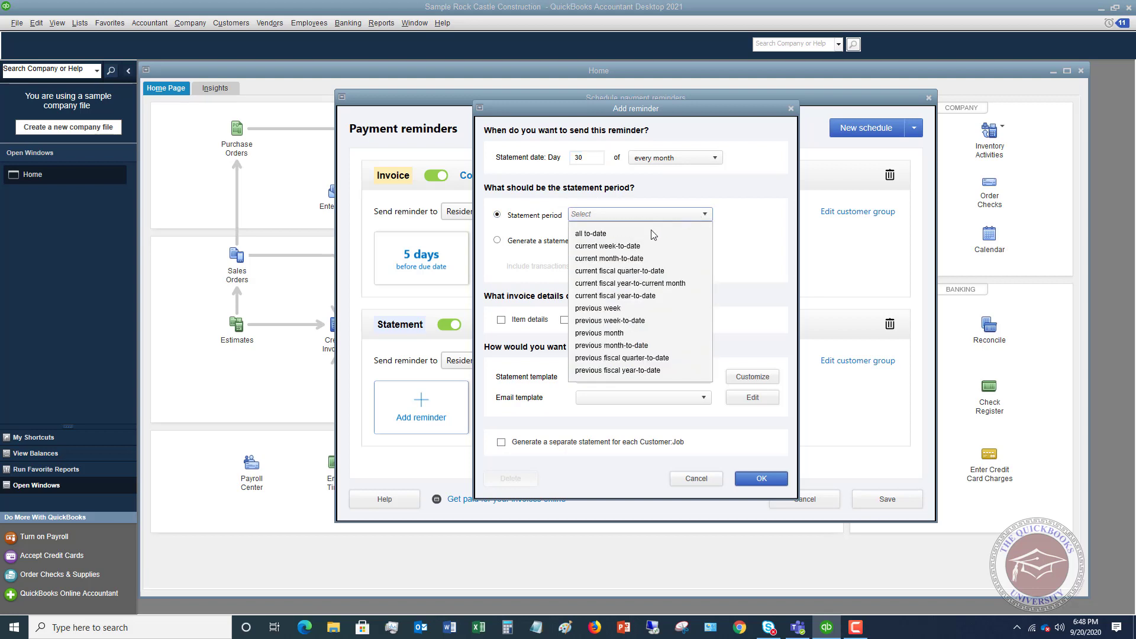
pyautogui.click(595, 235)
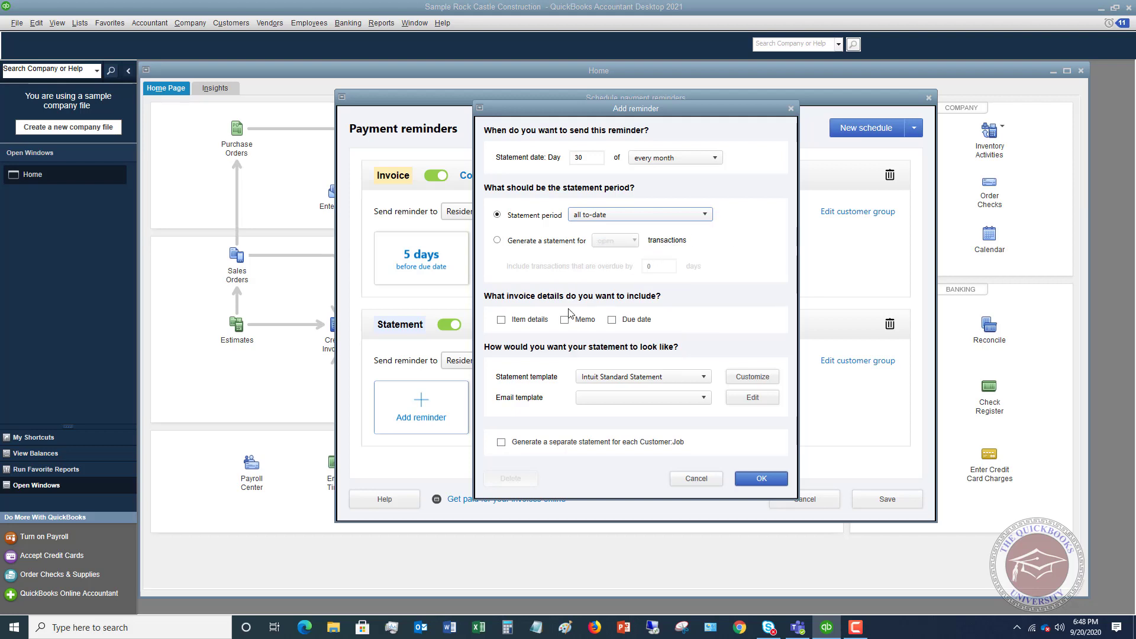
# - Include the item details, memo and due date of invoices in the statement reminder
pyautogui.click(501, 320)
pyautogui.click(564, 320)
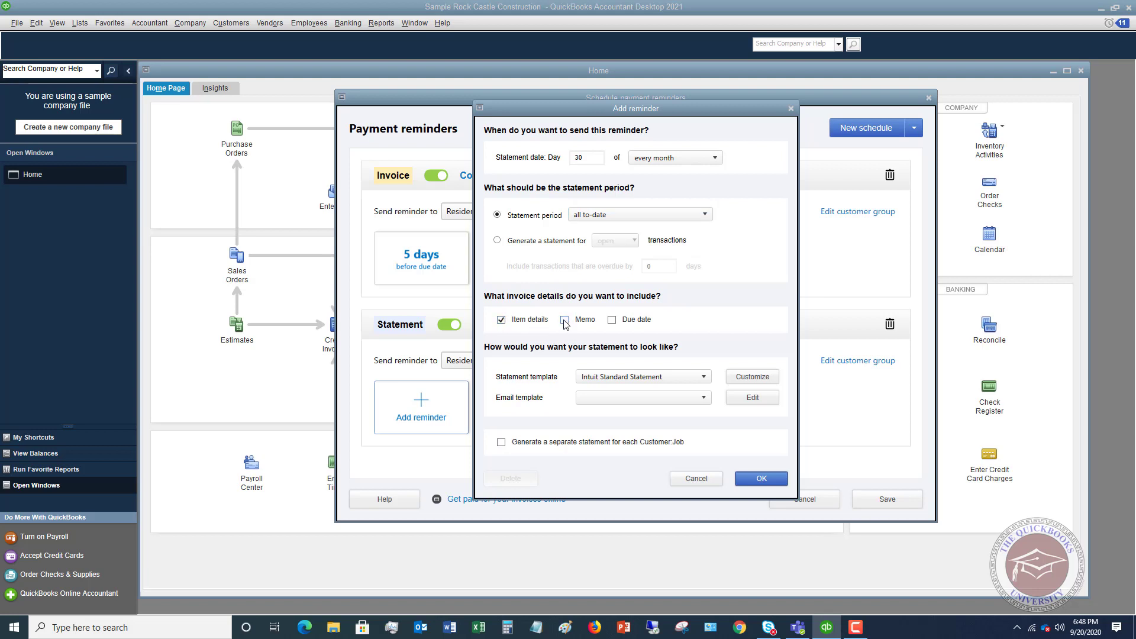
pyautogui.click(612, 320)
# - Check the statement and email template choices, request a separate statement for each Customer:Job and try to add the reminder
pyautogui.click(706, 377)
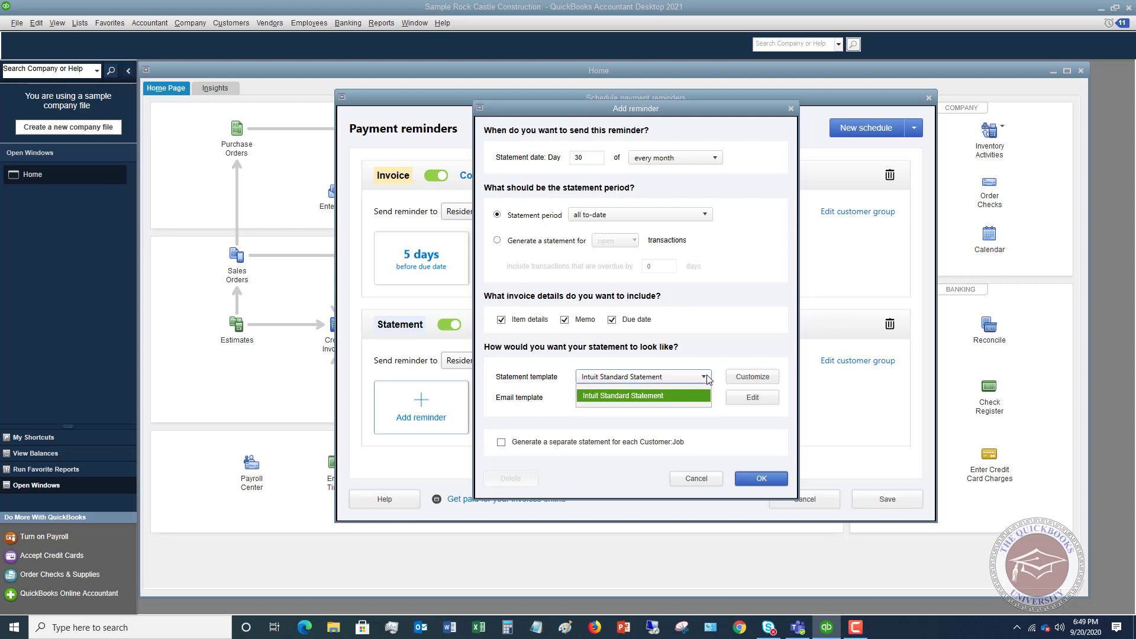
pyautogui.click(705, 379)
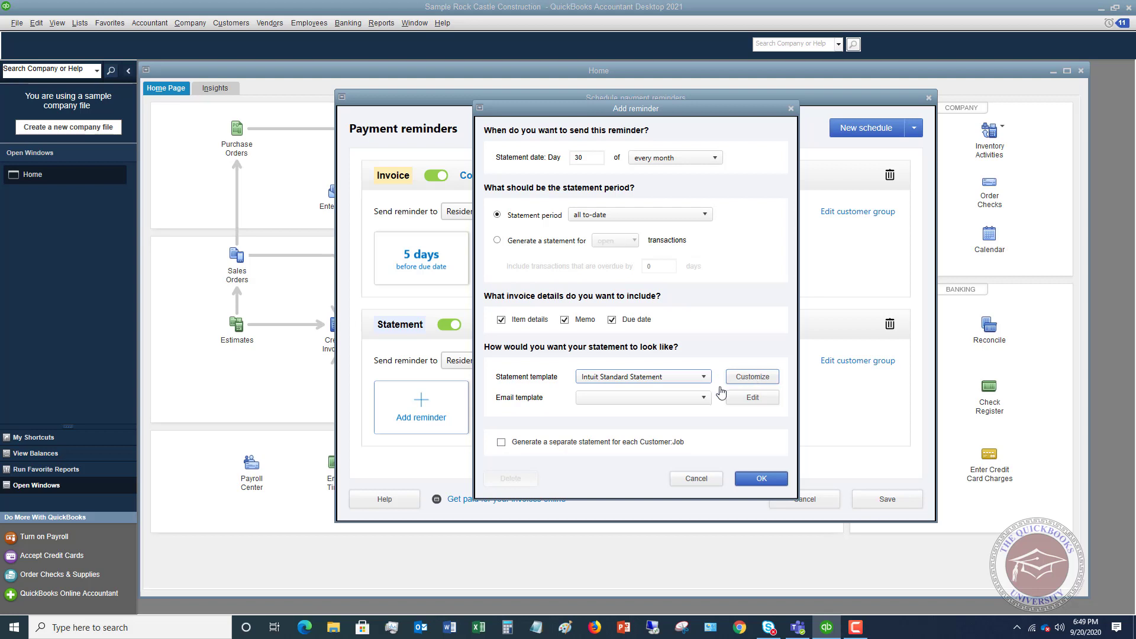
pyautogui.click(704, 398)
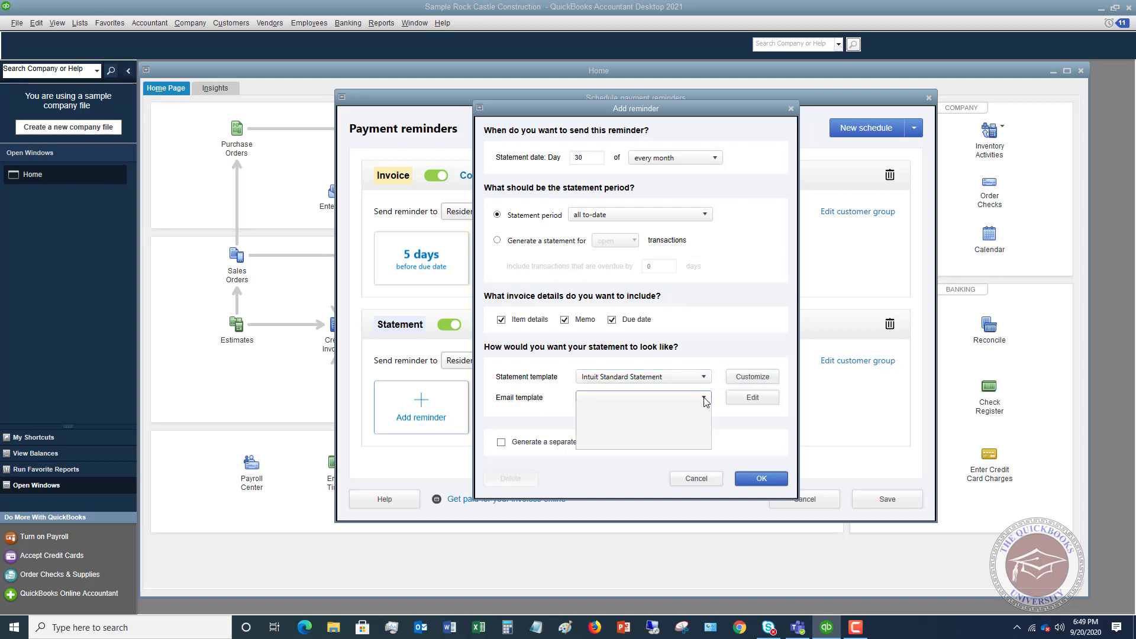
pyautogui.click(704, 398)
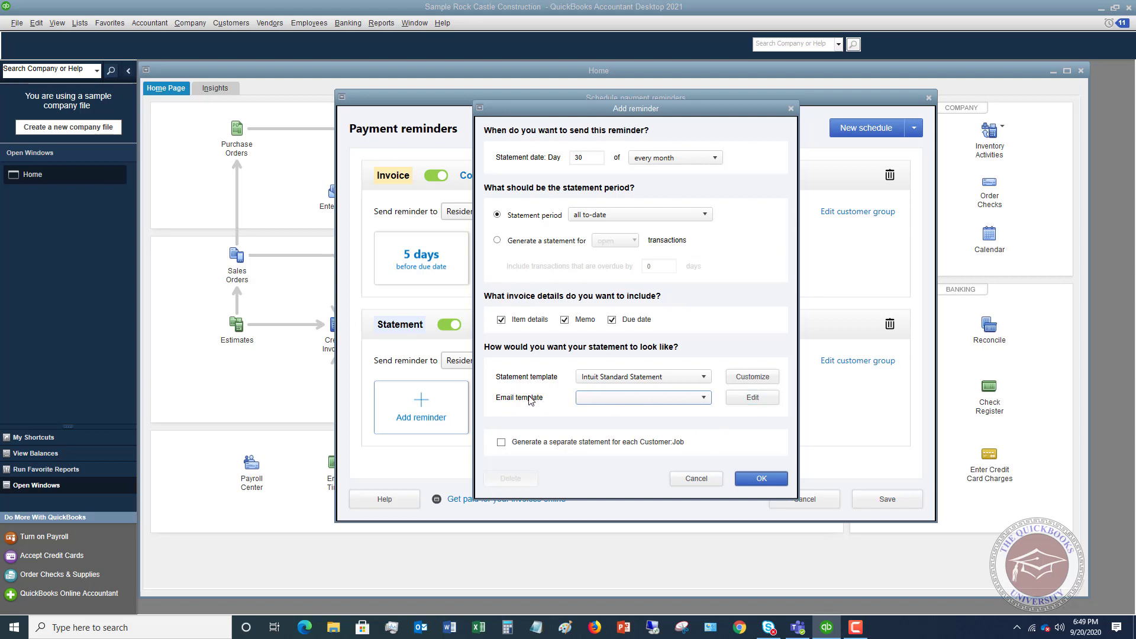
pyautogui.click(501, 442)
pyautogui.click(760, 481)
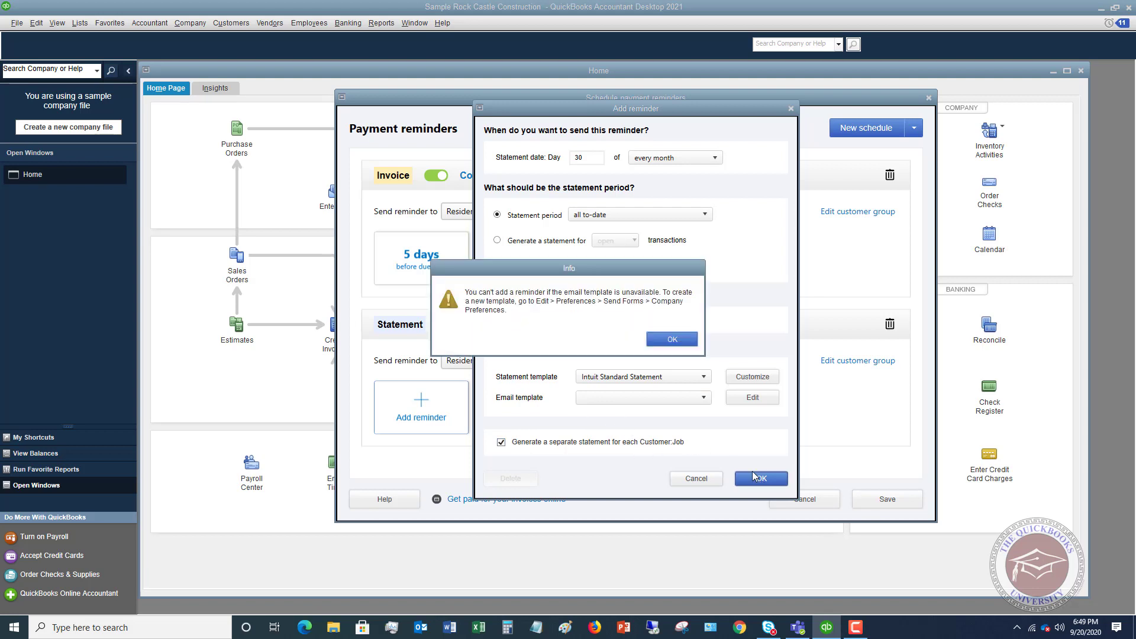
pyautogui.click(666, 342)
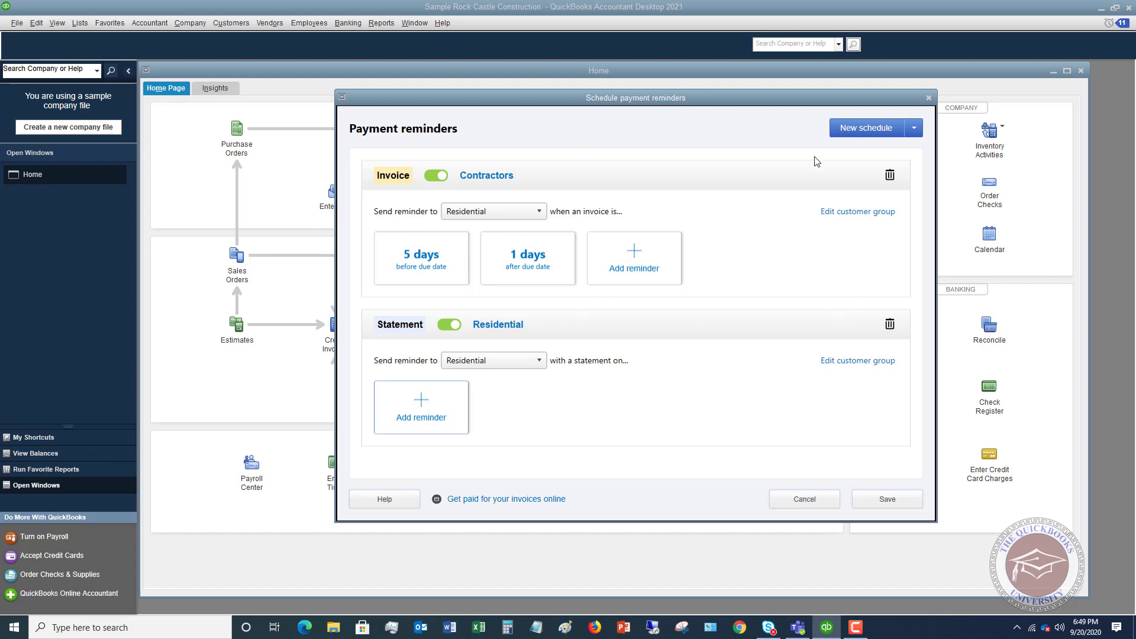
# - Add another statement reminder schedule and assign it to the Contractors customer group
pyautogui.click(868, 128)
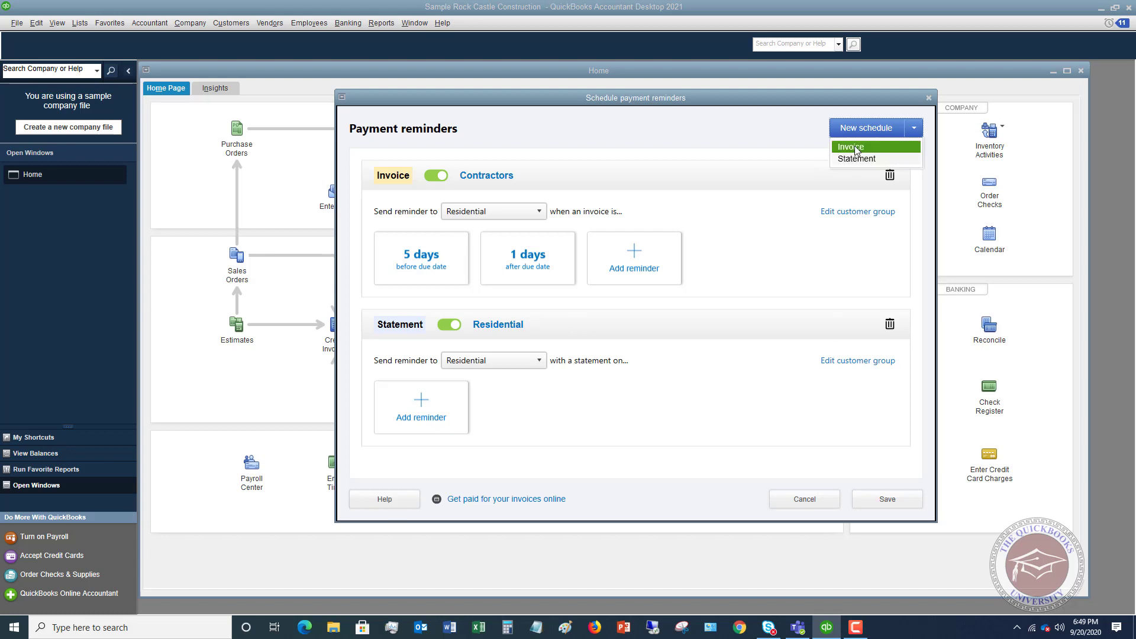
pyautogui.click(856, 158)
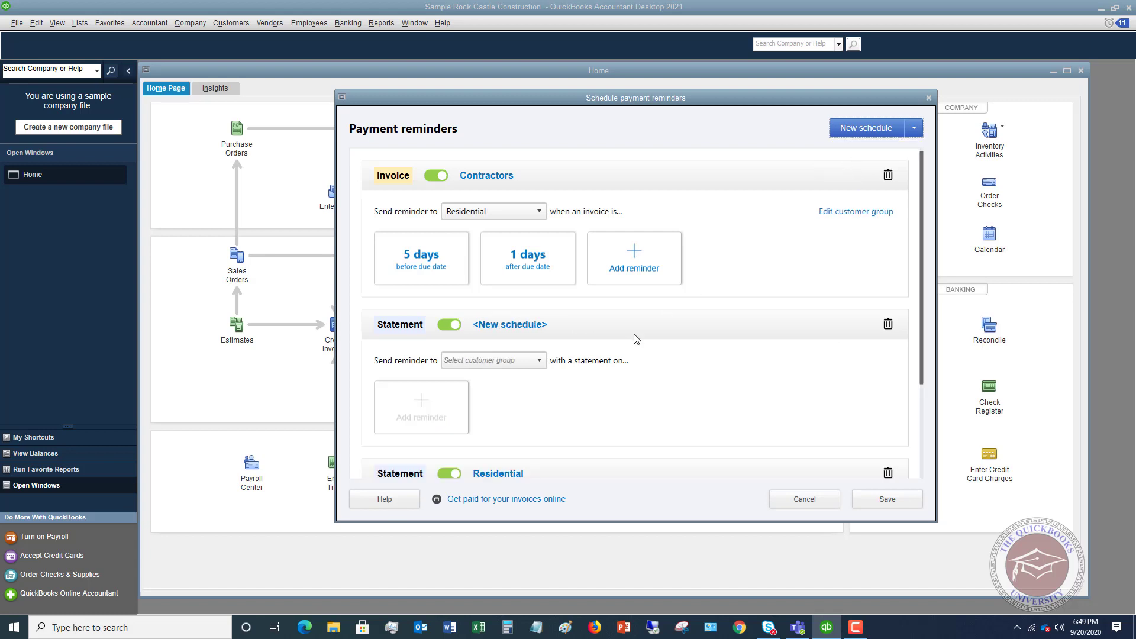
pyautogui.click(540, 362)
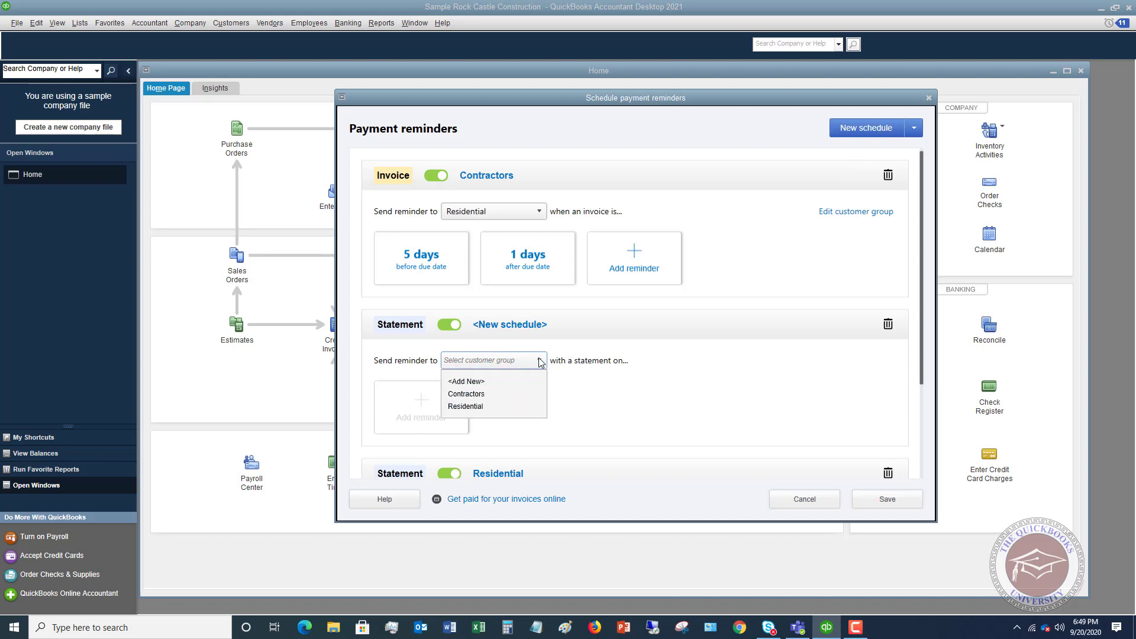
pyautogui.click(480, 394)
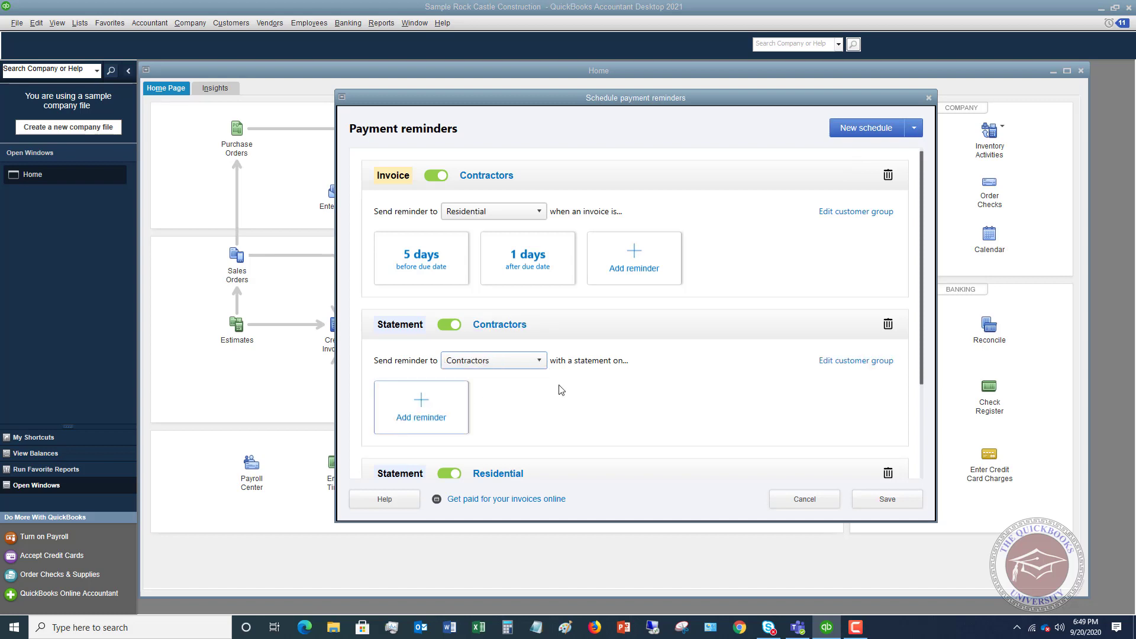
# - Save the payment reminder schedules, renaming the Contractors statement schedule as Contractor to resolve the duplicate schedule name
pyautogui.click(887, 500)
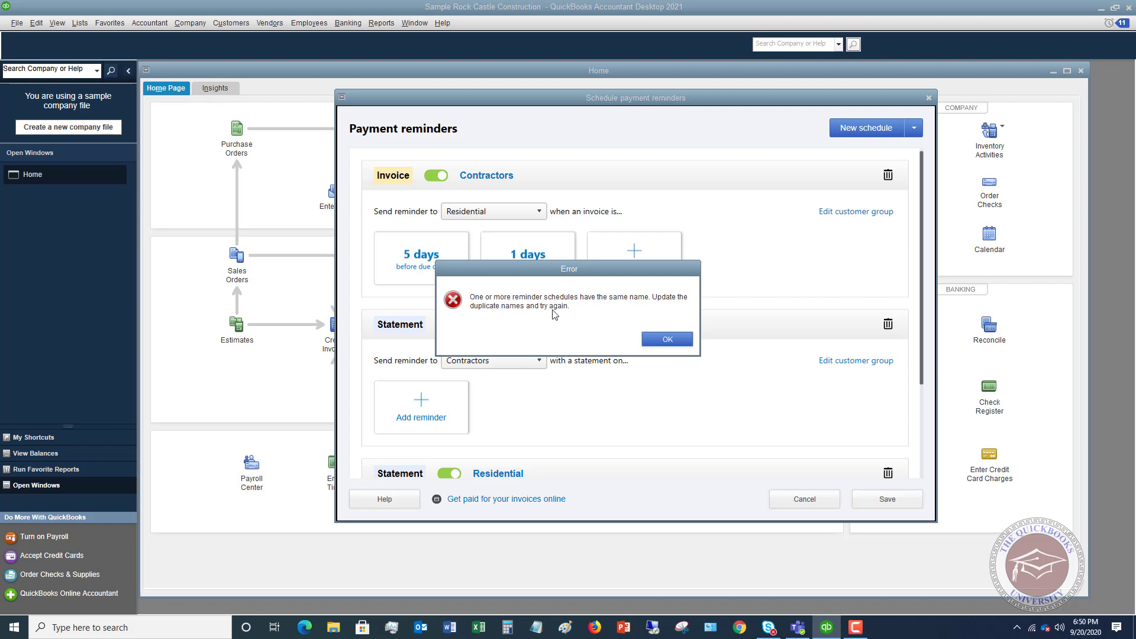
pyautogui.click(666, 341)
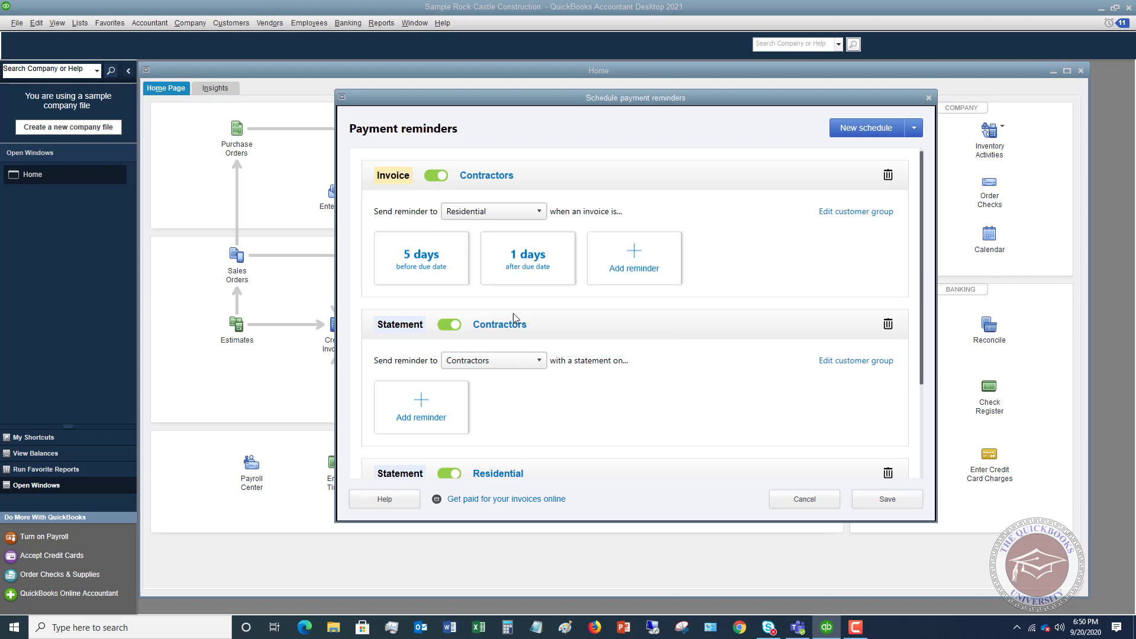
pyautogui.click(496, 331)
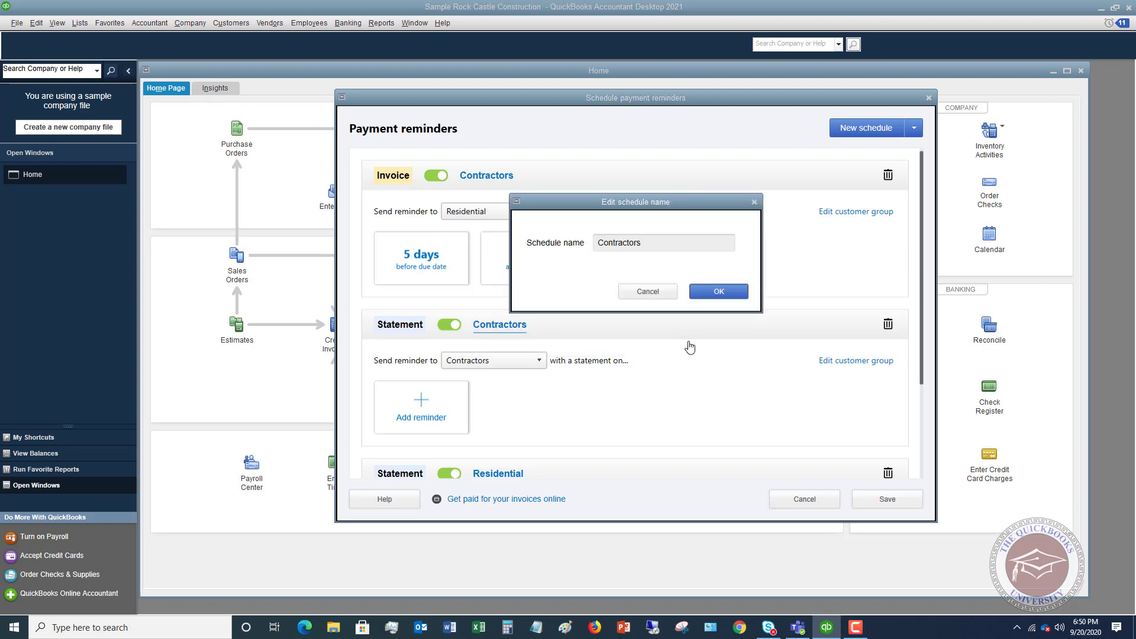
pyautogui.moveTo(652, 245); pyautogui.dragTo(573, 244)
pyautogui.write('Contractor')
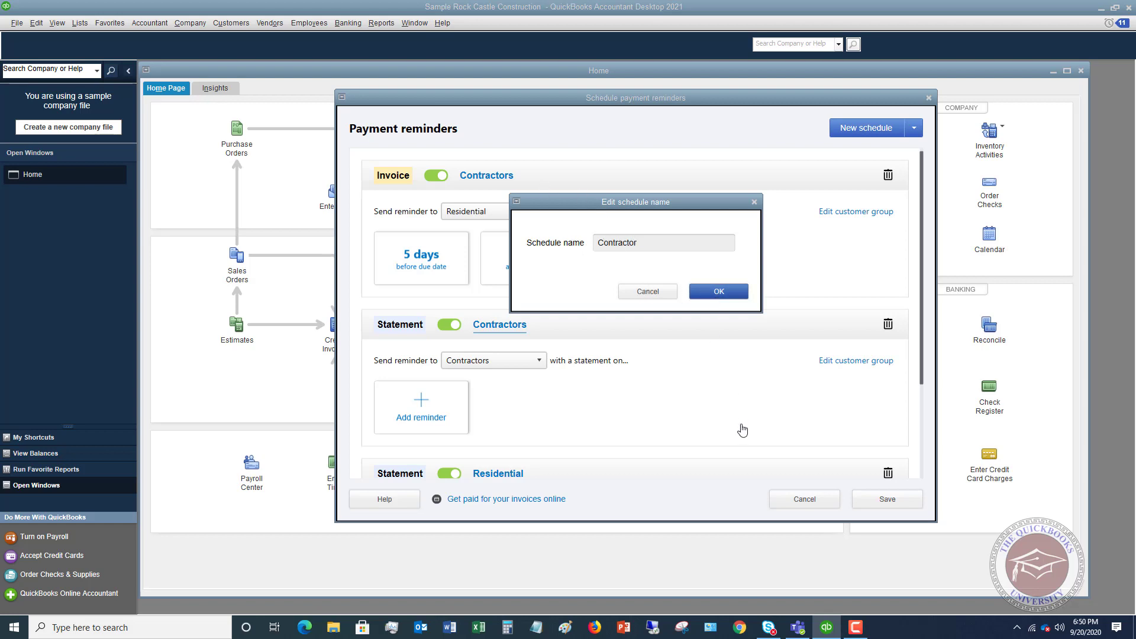
pyautogui.press('Return')
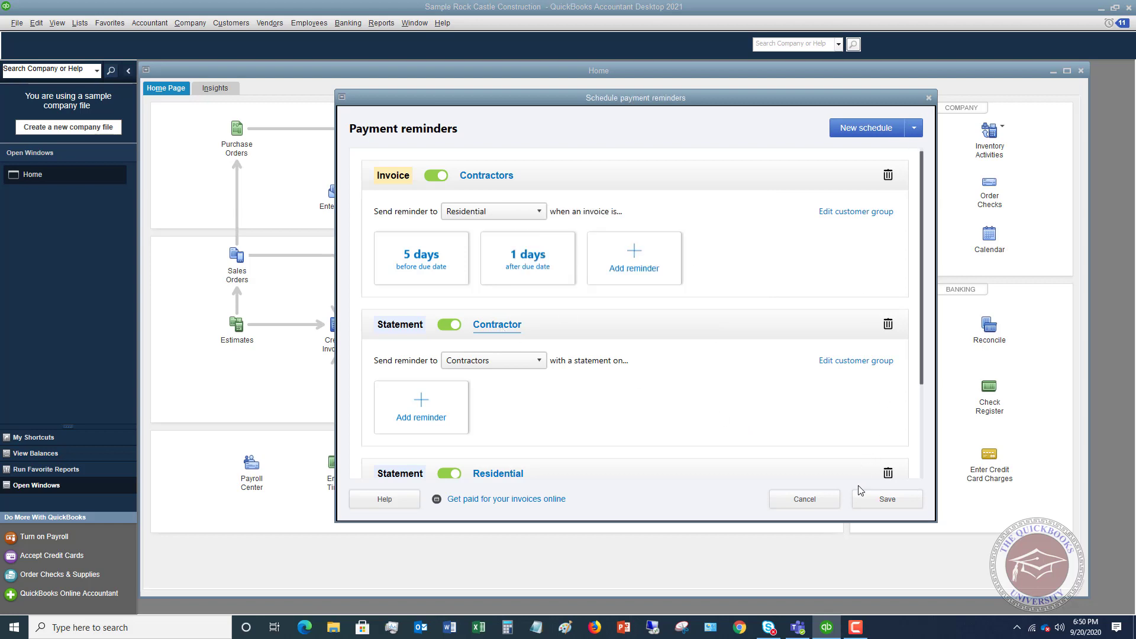
pyautogui.click(887, 499)
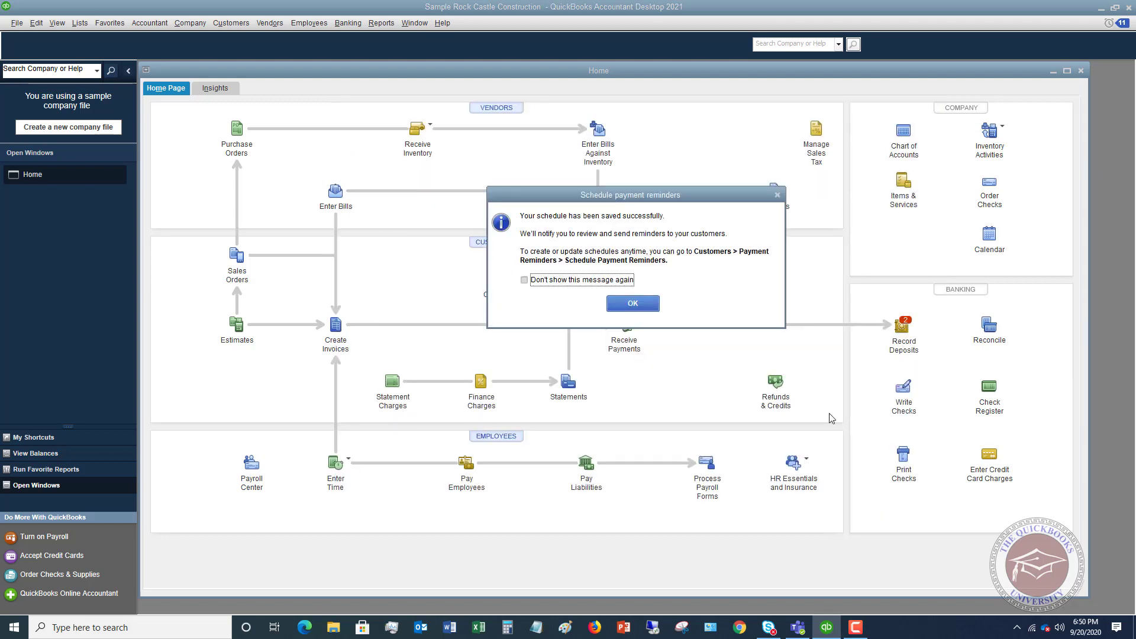
pyautogui.click(633, 304)
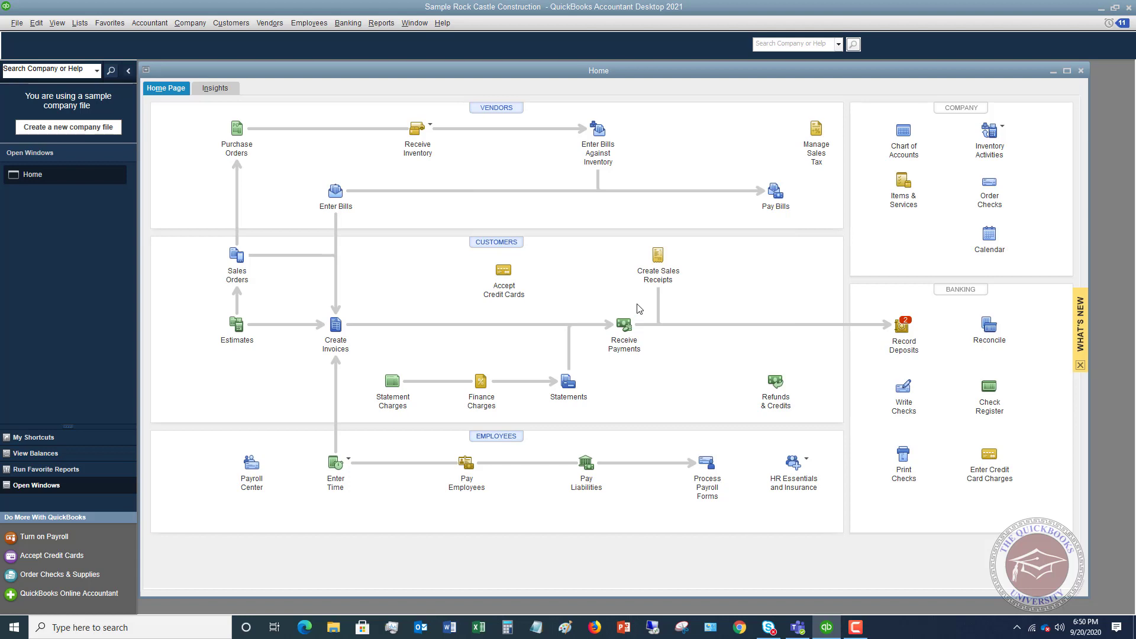